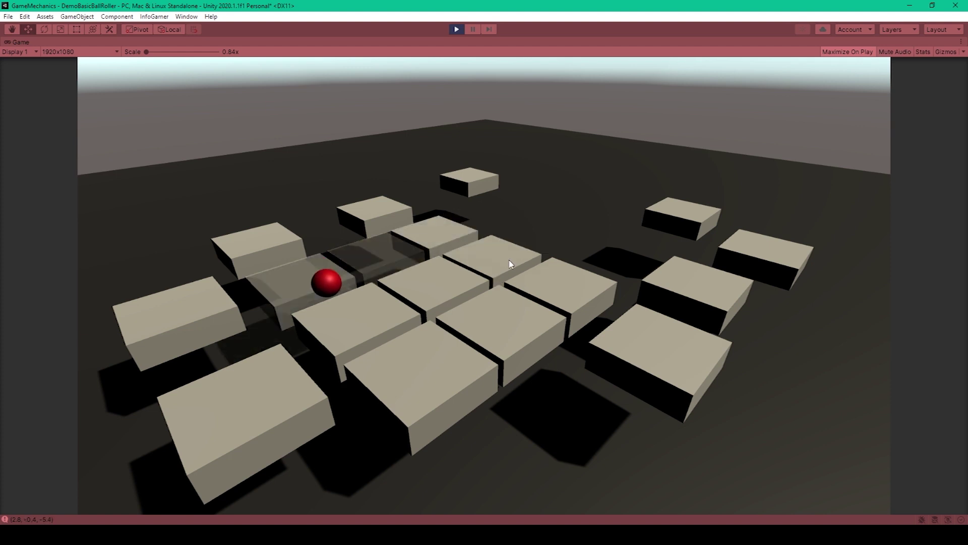
Step: Play-test the scene by rolling the red ball across the ghost platforms until it falls to the ground, and stop playing
{"action": "key", "text": "d"}
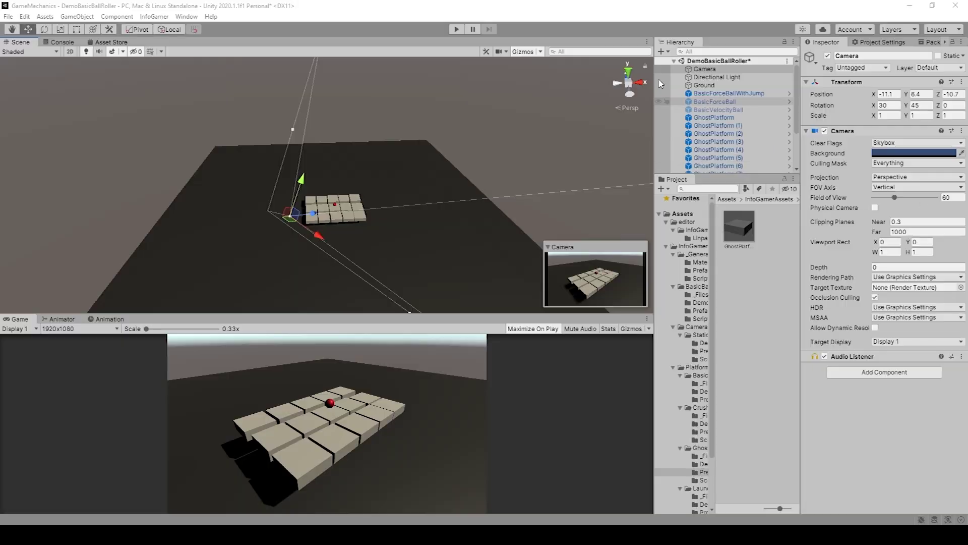
{"action": "left_click", "coordinate": [456, 29]}
{"action": "key", "text": "a"}
{"action": "key", "text": "w"}
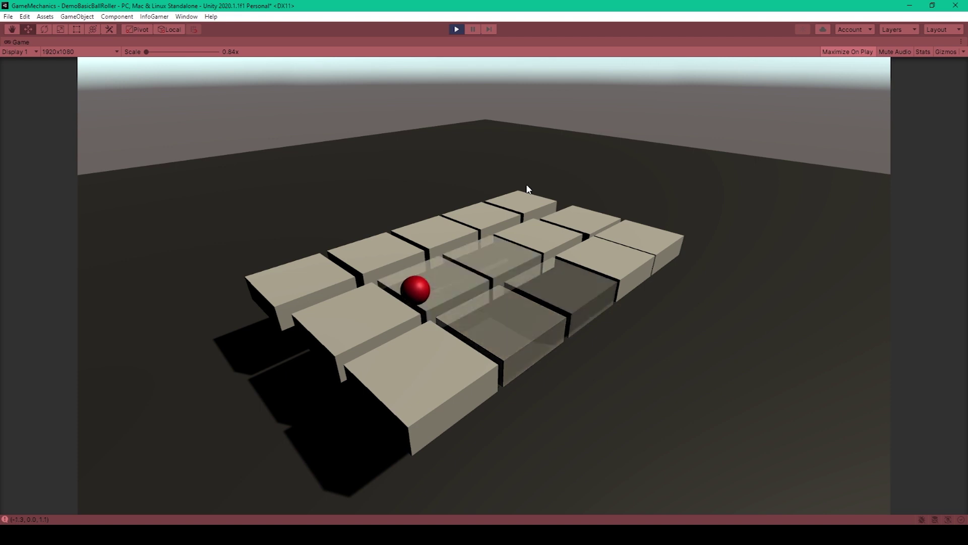
{"action": "key", "text": "w"}
{"action": "key", "text": "d"}
{"action": "key", "text": "s"}
{"action": "key", "text": "d"}
{"action": "key", "text": "s"}
{"action": "key", "text": "a"}
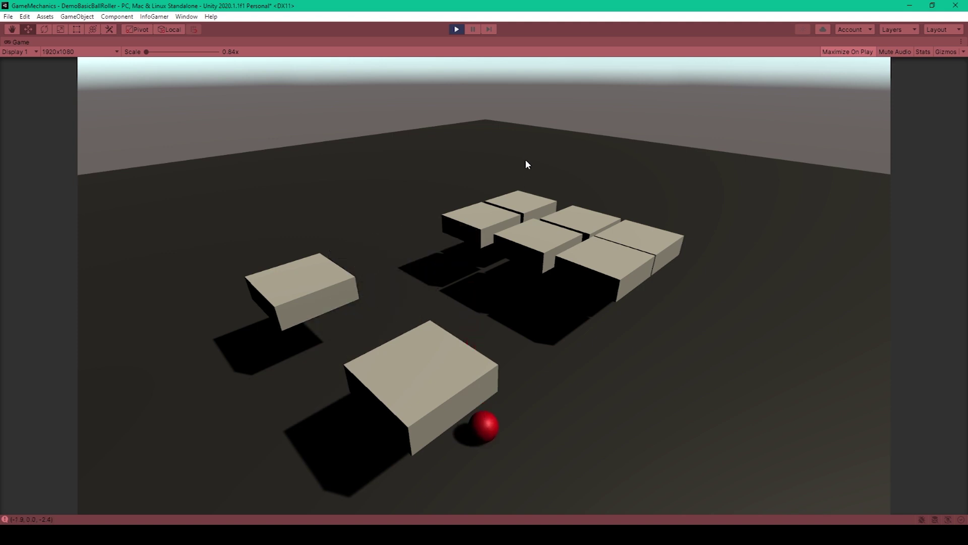
{"action": "left_click", "coordinate": [457, 29]}
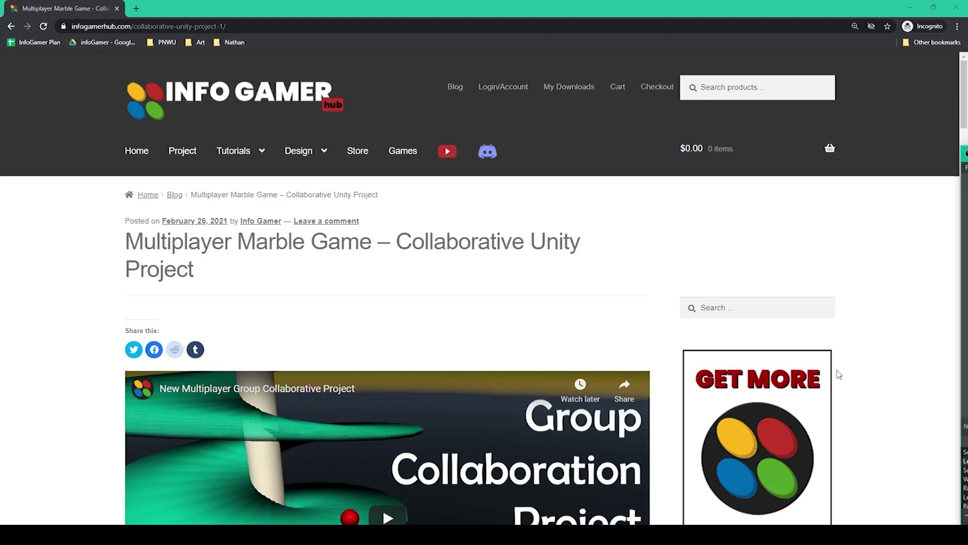
Step: Switch to the browser and look through the Multiplayer Marble Game – Collaborative Unity Project page in full screen
{"action": "key", "text": "F11"}
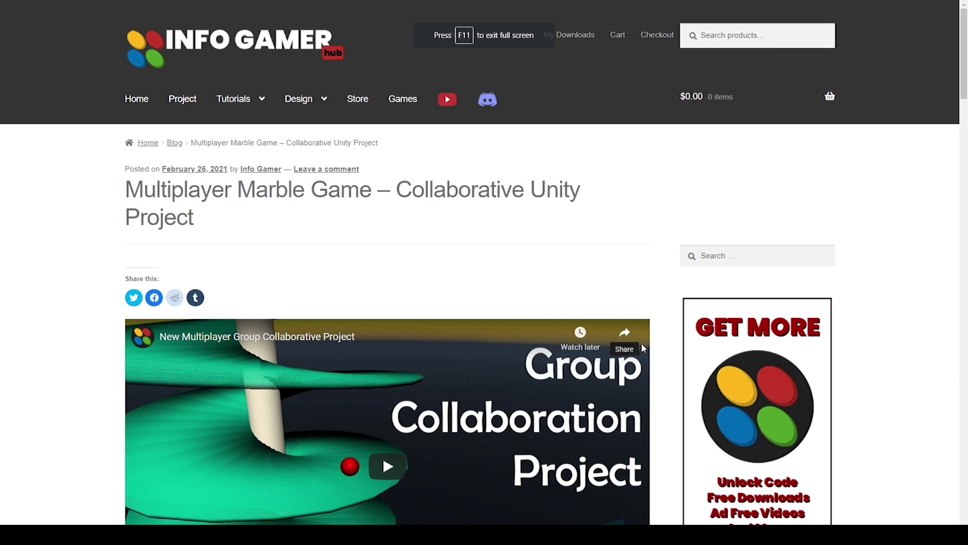
{"action": "scroll", "coordinate": [606, 260], "scroll_direction": "down", "scroll_amount": 1}
{"action": "scroll", "coordinate": [605, 259], "scroll_direction": "up", "scroll_amount": 1}
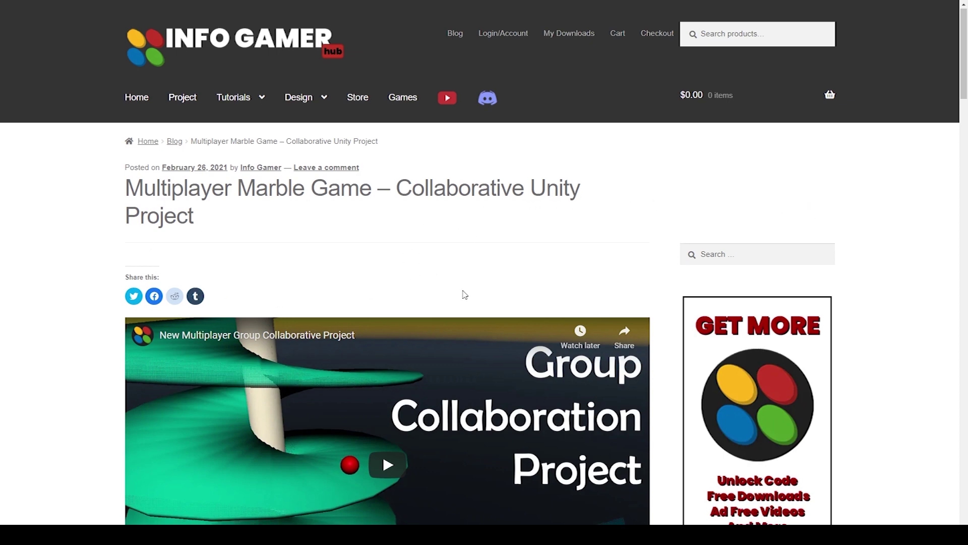
{"action": "scroll", "coordinate": [462, 289], "scroll_direction": "down", "scroll_amount": 6}
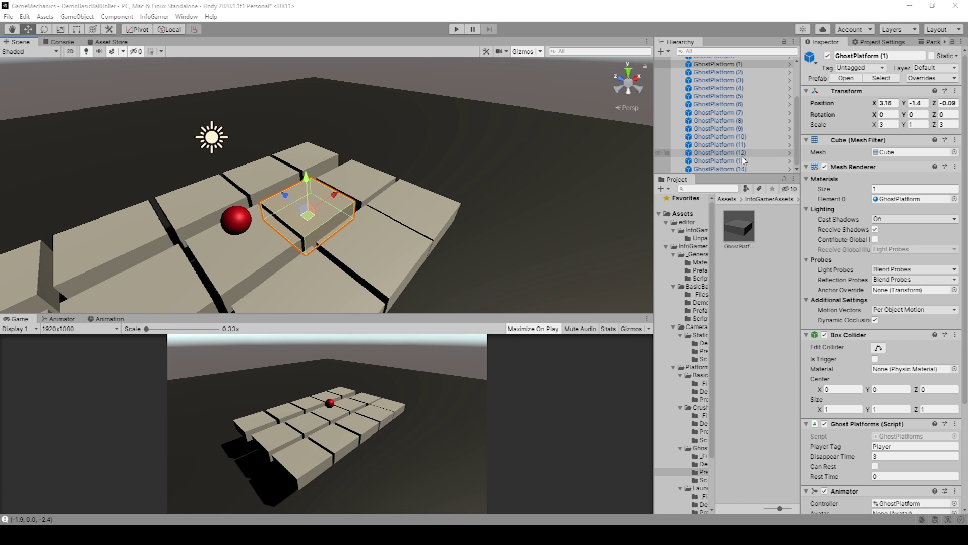
Step: In Unity, examine the options for creating a 3D object and the scale of the first GhostPlatform
{"action": "right_click", "coordinate": [706, 247]}
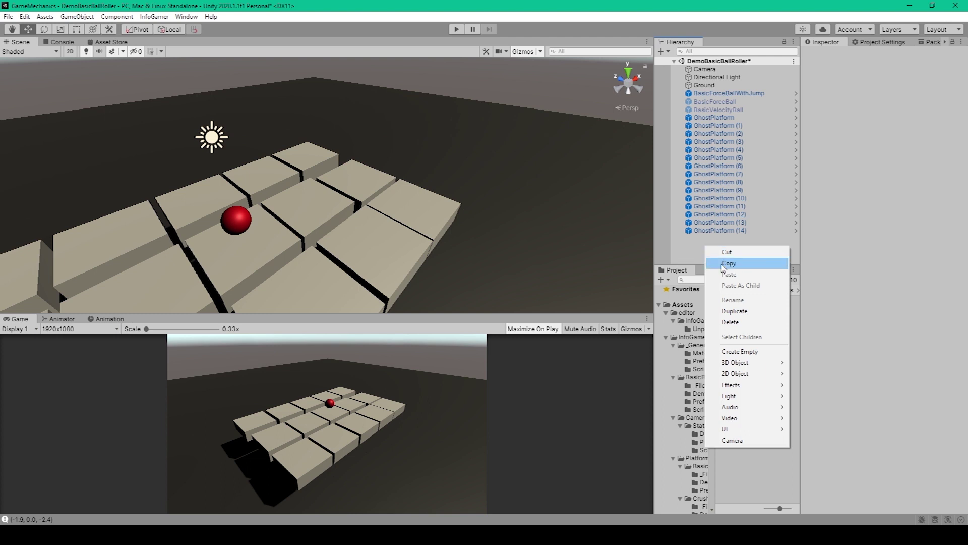
{"action": "mouse_move", "coordinate": [744, 367]}
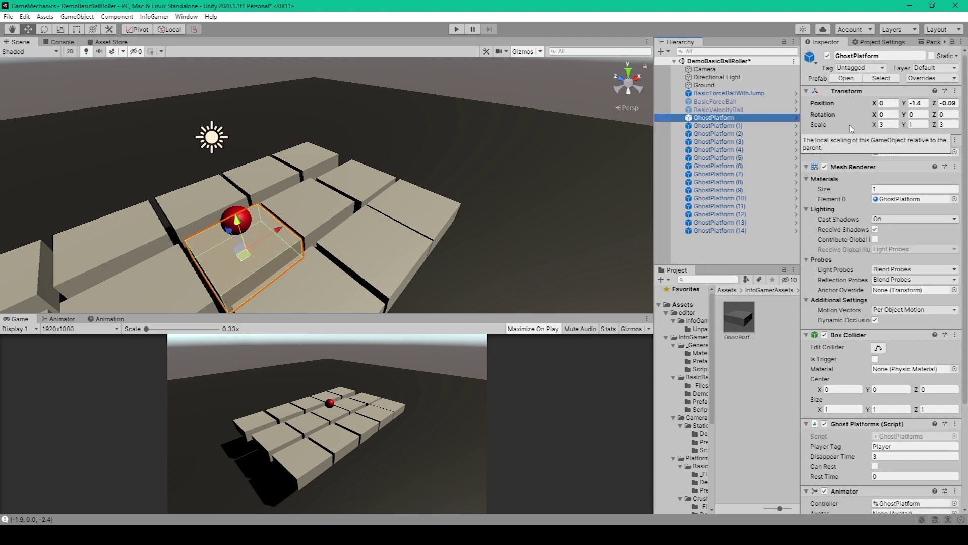
{"action": "left_click", "coordinate": [890, 123]}
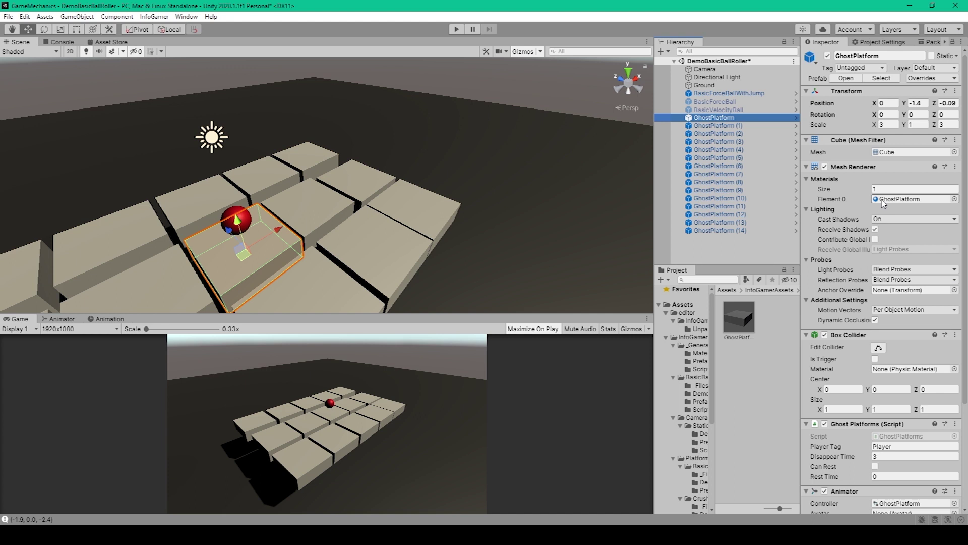
Step: Locate the material asset used by the first GhostPlatform and view the options for creating a new asset beside it
{"action": "left_click", "coordinate": [883, 201]}
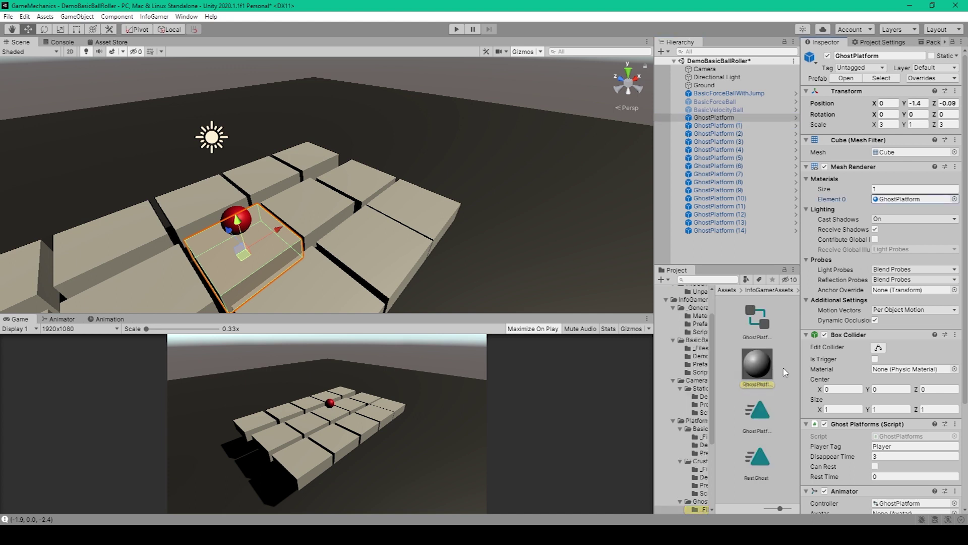
{"action": "right_click", "coordinate": [781, 370]}
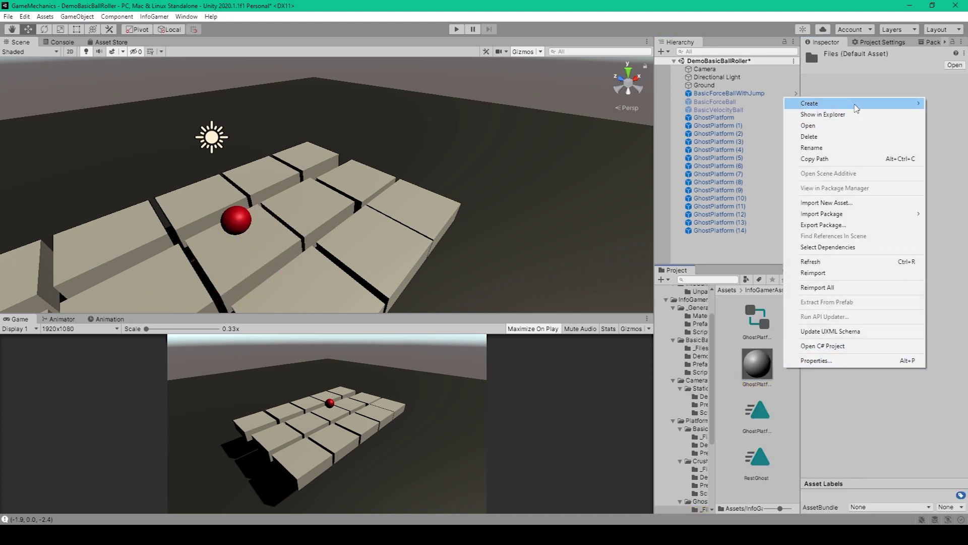
{"action": "mouse_move", "coordinate": [856, 105]}
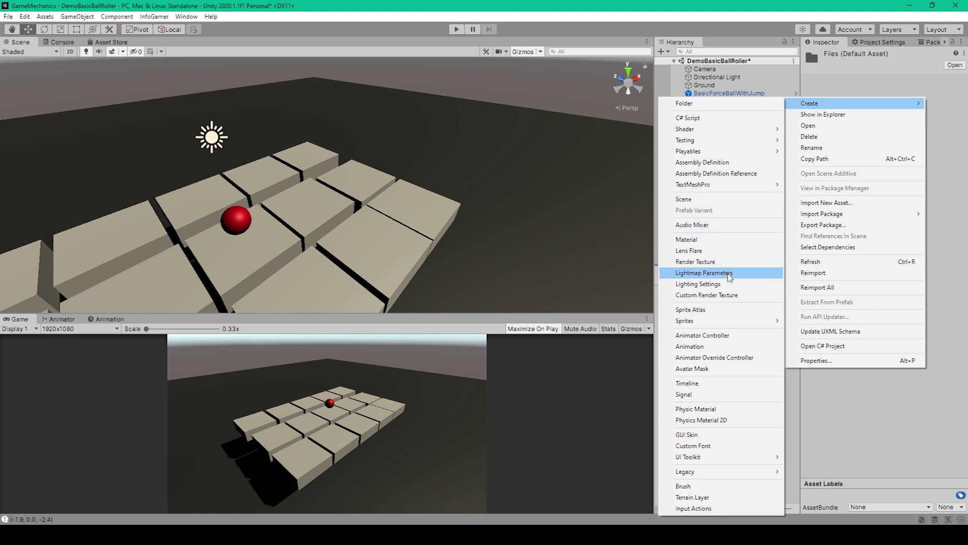
Step: Set the GhostPlatform material's rendering mode to Fade and open its albedo colour settings
{"action": "left_click", "coordinate": [767, 372]}
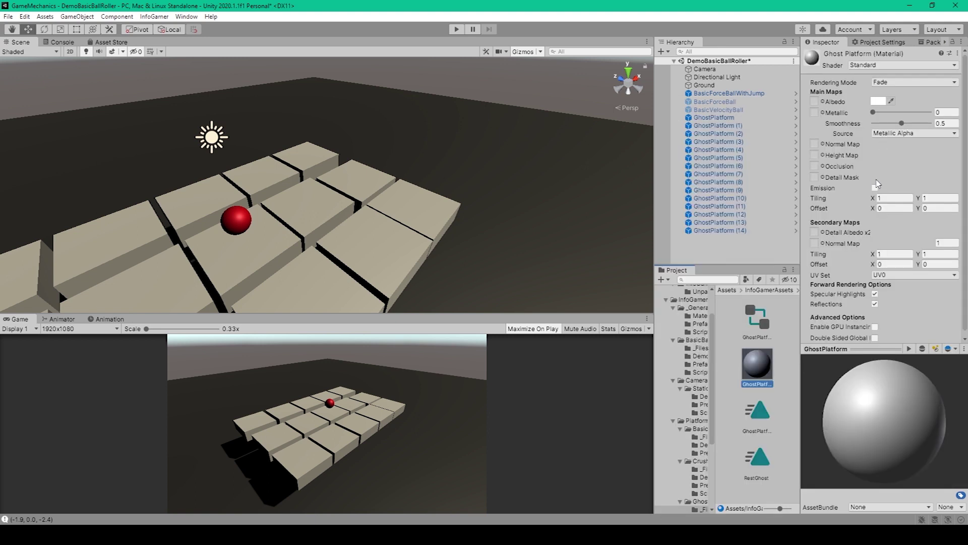
{"action": "left_click", "coordinate": [896, 83]}
{"action": "left_click", "coordinate": [901, 113]}
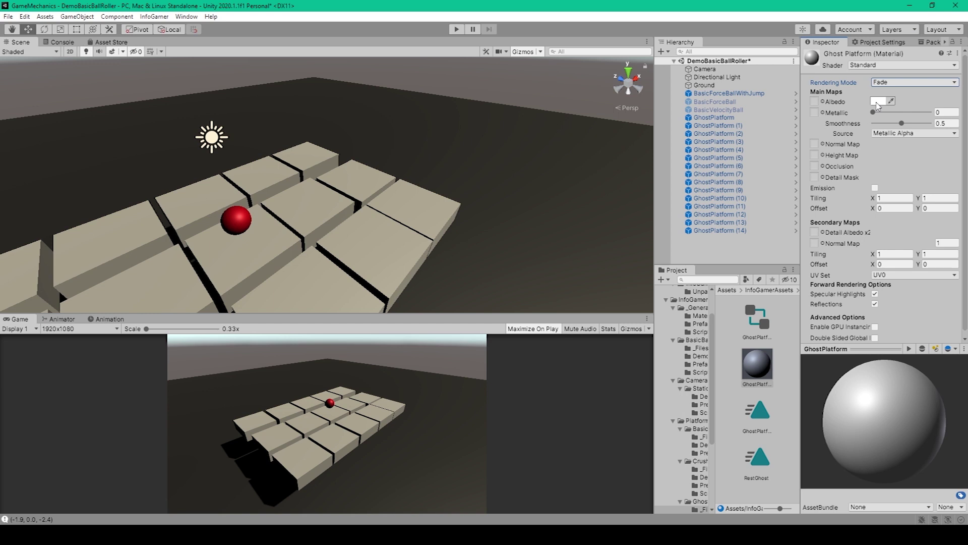
{"action": "left_click", "coordinate": [878, 103]}
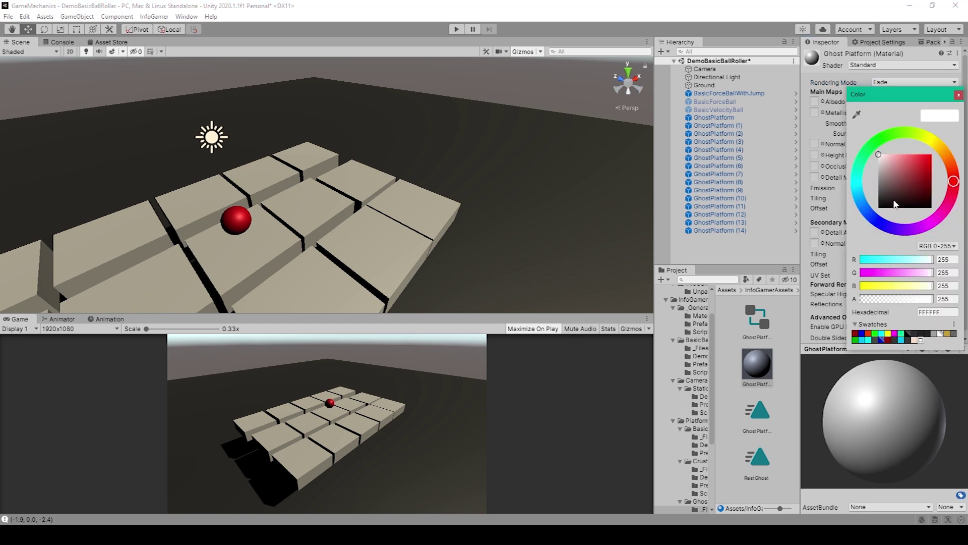
Step: Assign the GhostPlatform material to the first GhostPlatform's Mesh Renderer, and select GhostPlatform (1)
{"action": "left_click", "coordinate": [718, 117]}
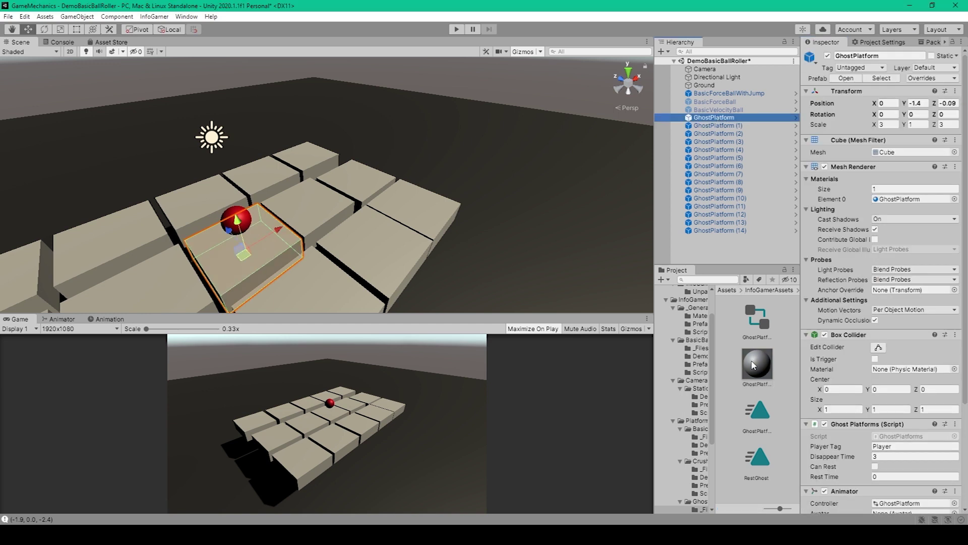
{"action": "left_click_drag", "start_coordinate": [752, 370], "coordinate": [887, 206]}
{"action": "left_click", "coordinate": [726, 125]}
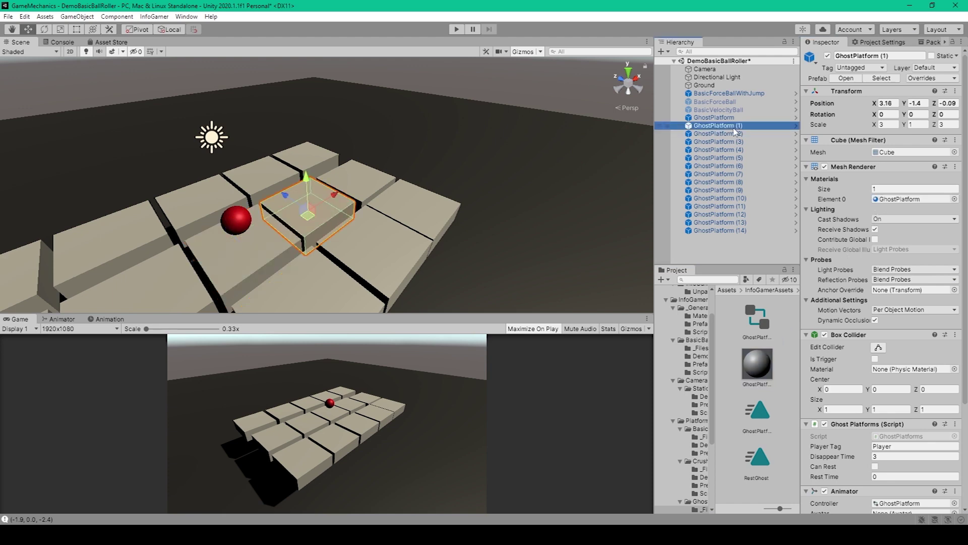
Step: Expand the material colour track of the GhostPlatformFade animation and scrub from its first to its last keyframe
{"action": "left_click", "coordinate": [91, 340]}
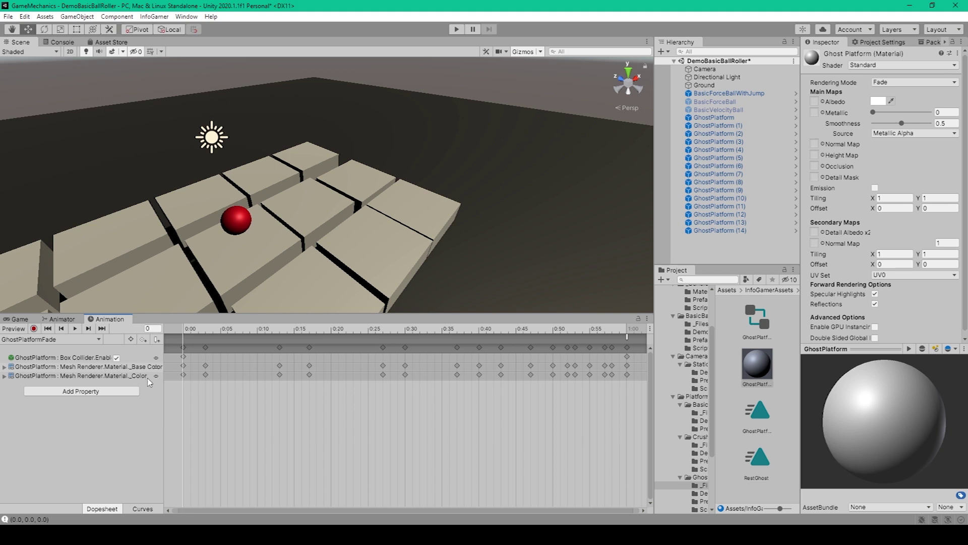
{"action": "double_click", "coordinate": [148, 377]}
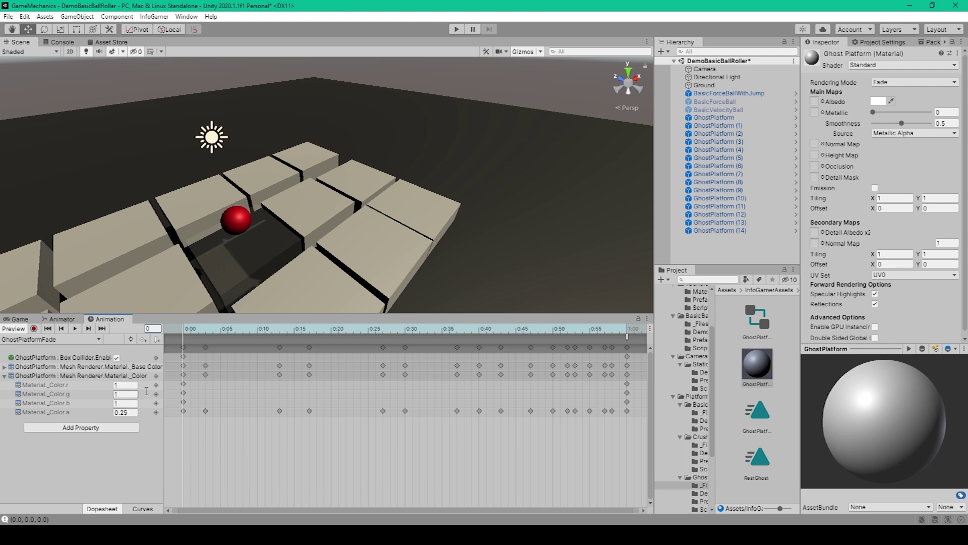
{"action": "left_click_drag", "start_coordinate": [194, 330], "coordinate": [629, 332]}
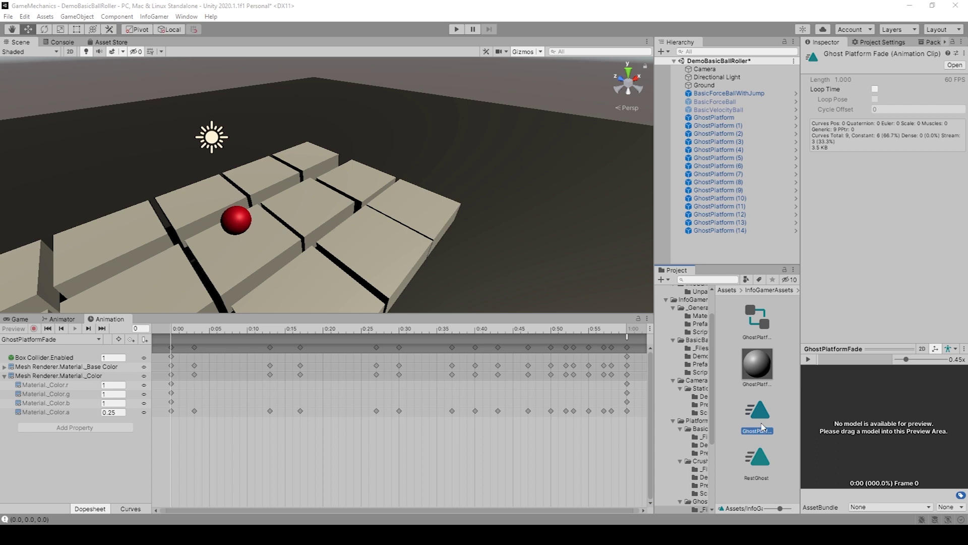
Step: Check the Loop Time setting of the GhostPlatformFade and RestGhost animation clips
{"action": "left_click", "coordinate": [761, 424]}
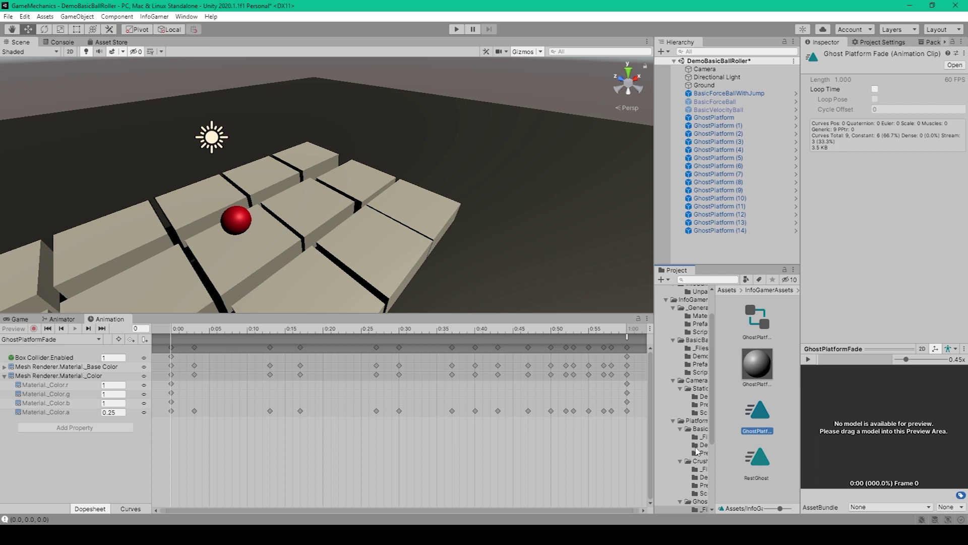
{"action": "left_click", "coordinate": [765, 476]}
{"action": "left_click", "coordinate": [875, 89]}
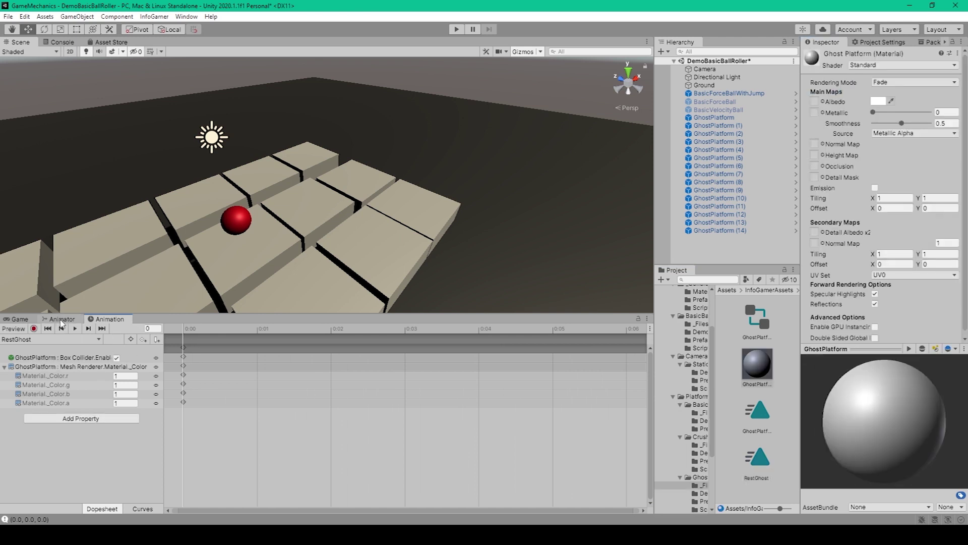
Step: View the GhostPlatform controller's state graph in the Animator and the options for creating a new state
{"action": "left_click", "coordinate": [62, 319]}
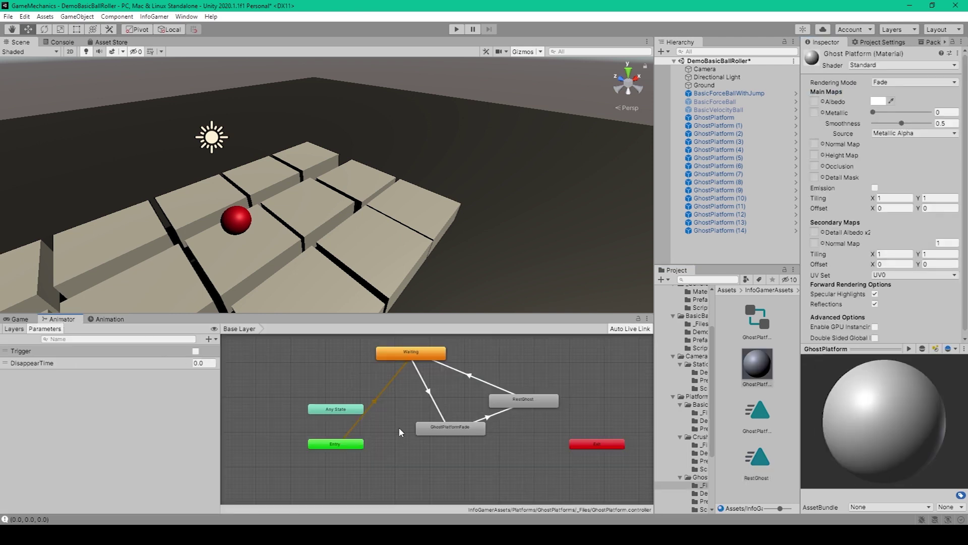
{"action": "right_click", "coordinate": [353, 374]}
{"action": "mouse_move", "coordinate": [373, 380]}
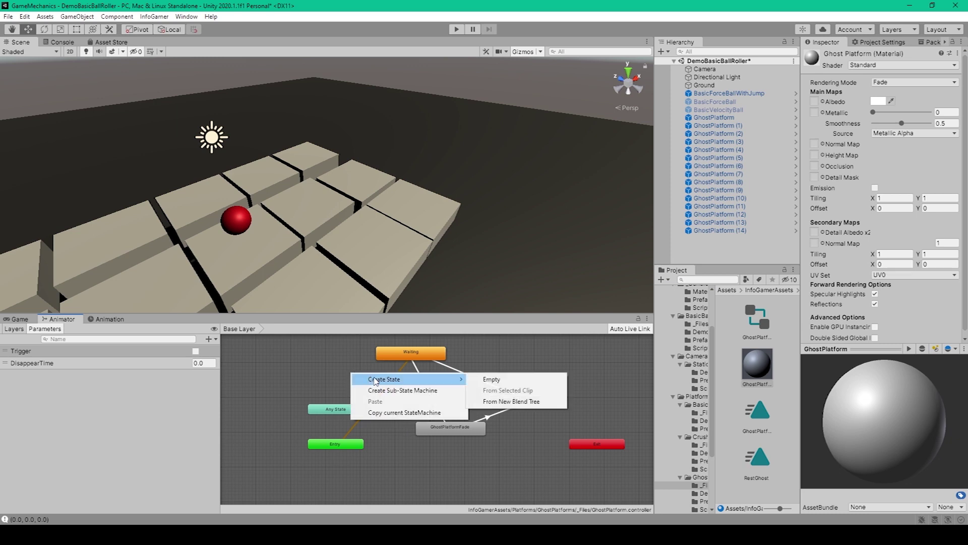
Step: Examine the Waiting state's settings and transition options, and inspect the GhostPlatformFade state
{"action": "left_click", "coordinate": [413, 355]}
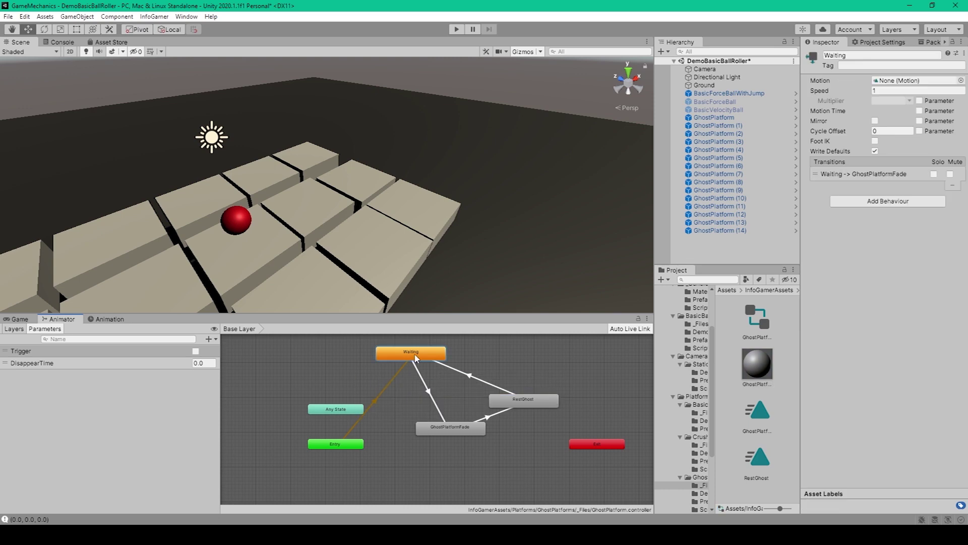
{"action": "right_click", "coordinate": [416, 356]}
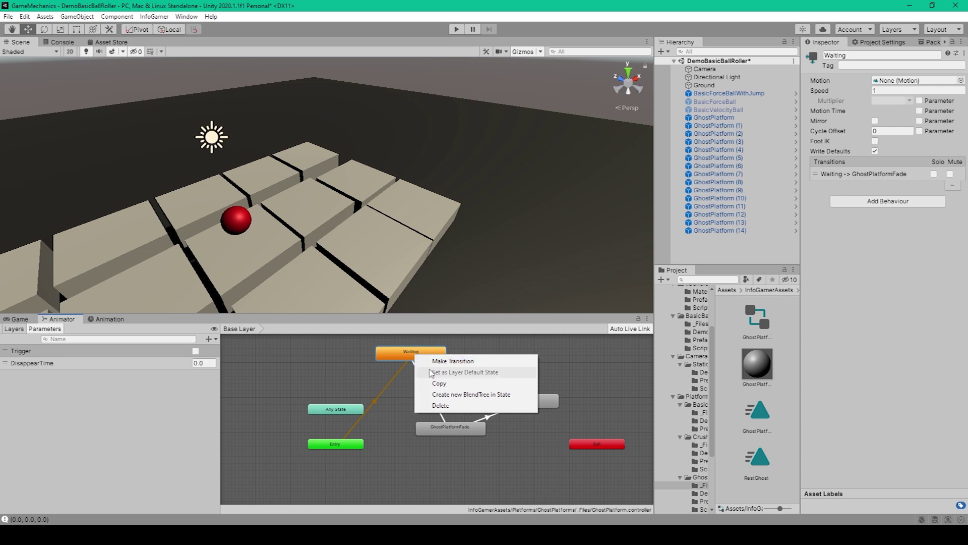
{"action": "left_click", "coordinate": [413, 364]}
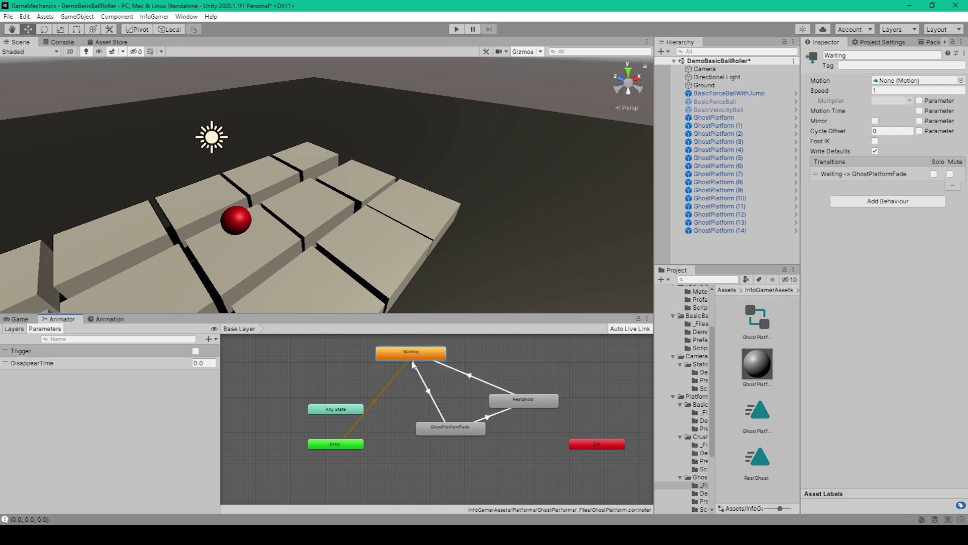
{"action": "right_click", "coordinate": [414, 356]}
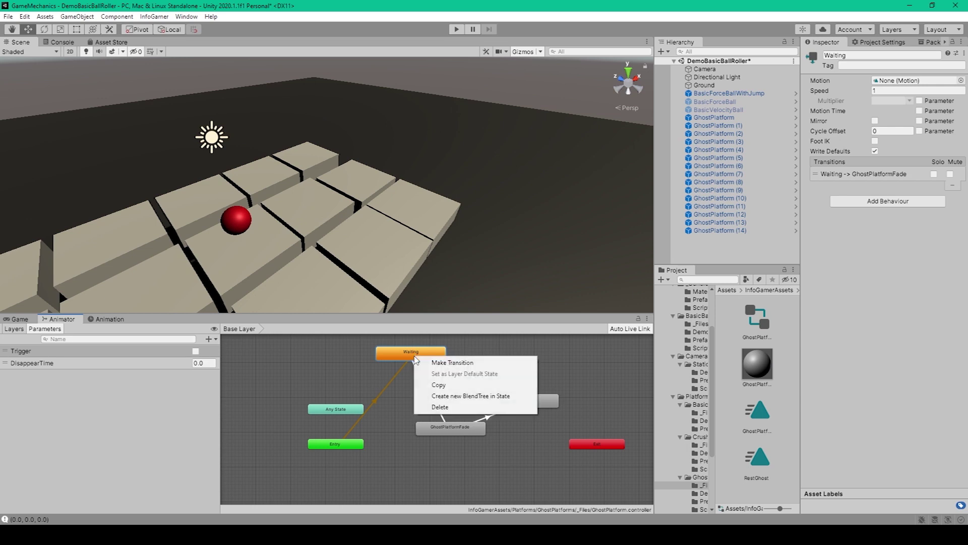
{"action": "left_click", "coordinate": [441, 431]}
{"action": "left_click", "coordinate": [445, 433]}
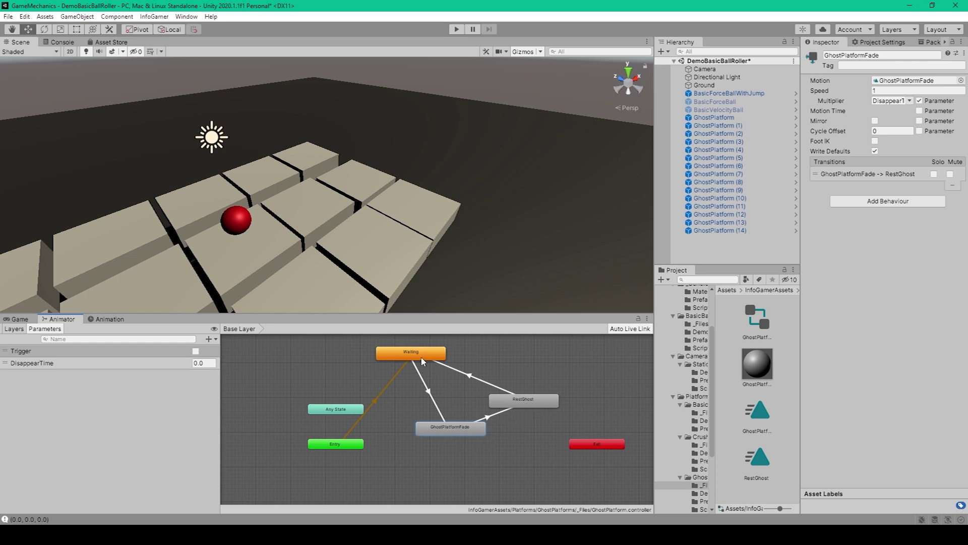
Step: Review the parameter types available for the Animator's Trigger and DisappearTime parameters
{"action": "left_click", "coordinate": [434, 364]}
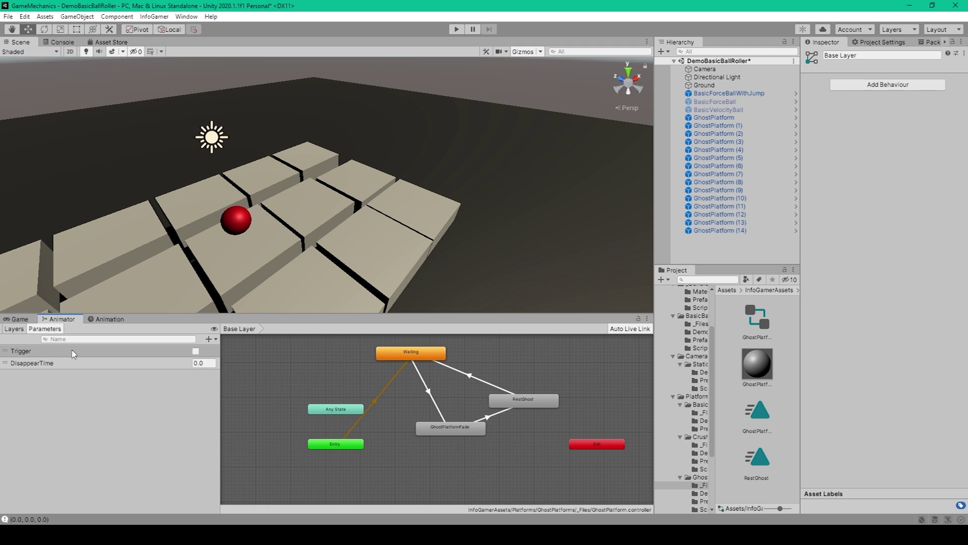
{"action": "left_click", "coordinate": [211, 342]}
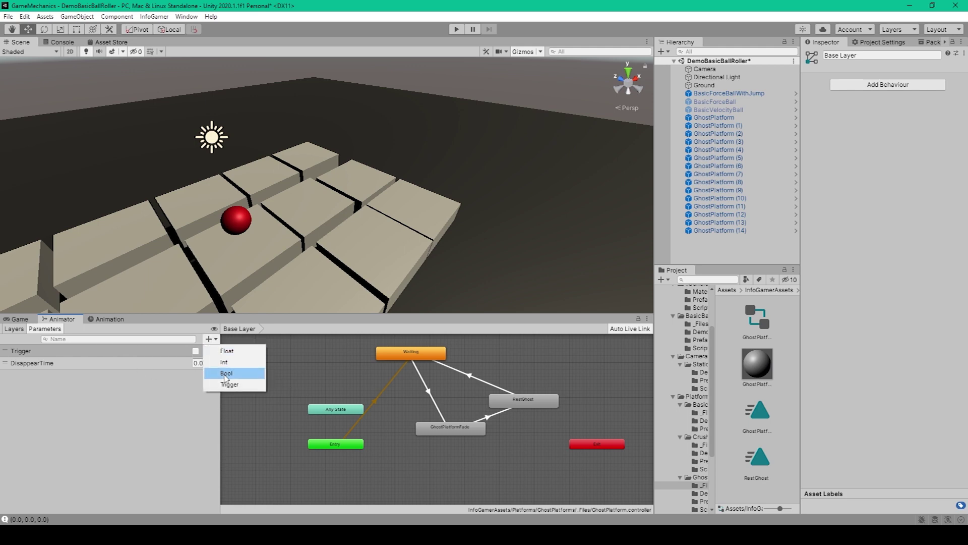
{"action": "left_click", "coordinate": [21, 355]}
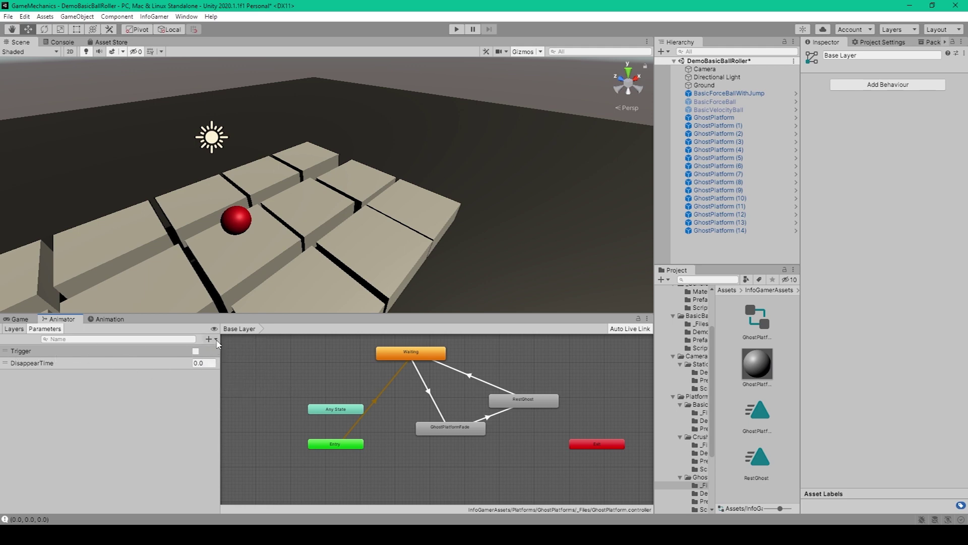
{"action": "left_click", "coordinate": [210, 339]}
{"action": "left_click", "coordinate": [59, 366]}
Step: Inspect the conditions of the transitions from Waiting to GhostPlatformFade and from GhostPlatformFade to RestGhost
{"action": "left_click", "coordinate": [436, 403]}
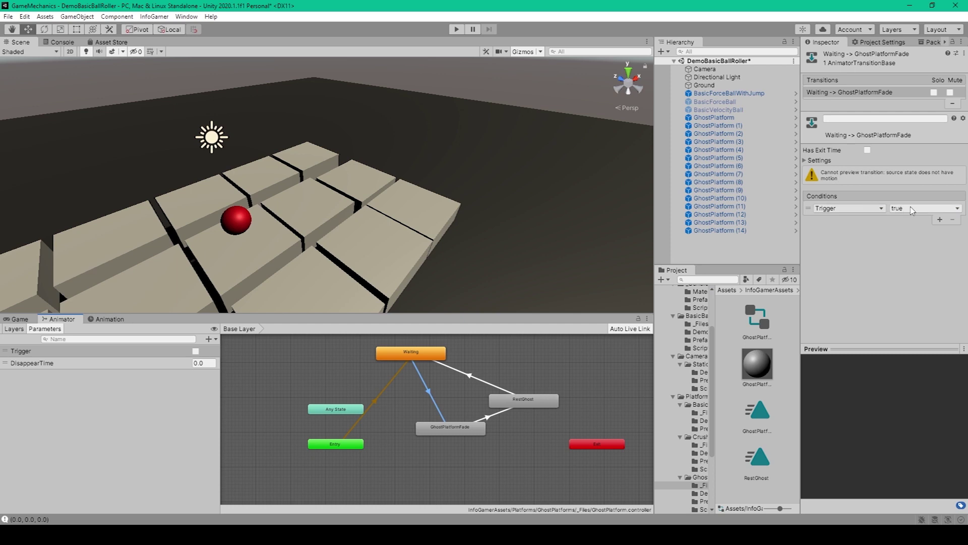
{"action": "left_click", "coordinate": [494, 417]}
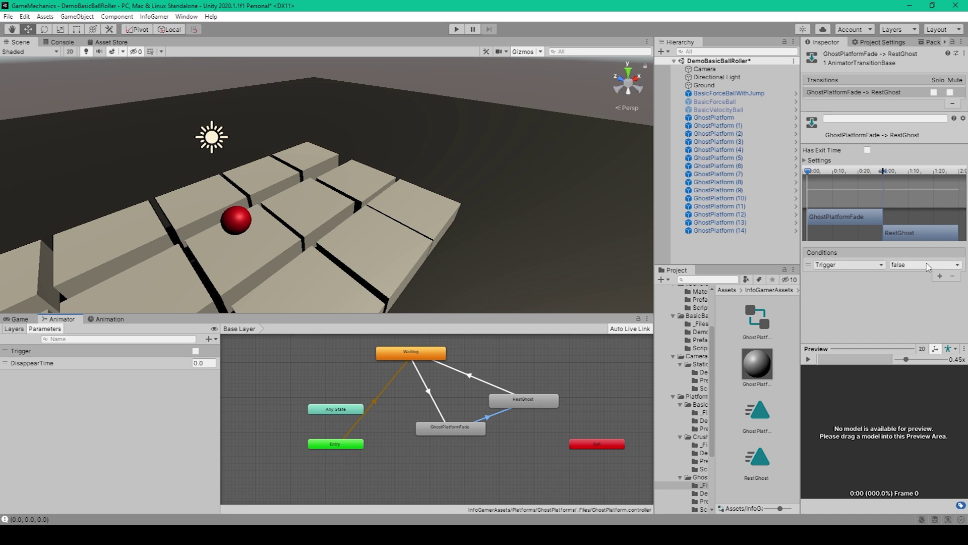
Step: Inspect the RestGhost to Waiting transition's exit time settings, toggling Fixed Duration off and back on
{"action": "left_click", "coordinate": [472, 378]}
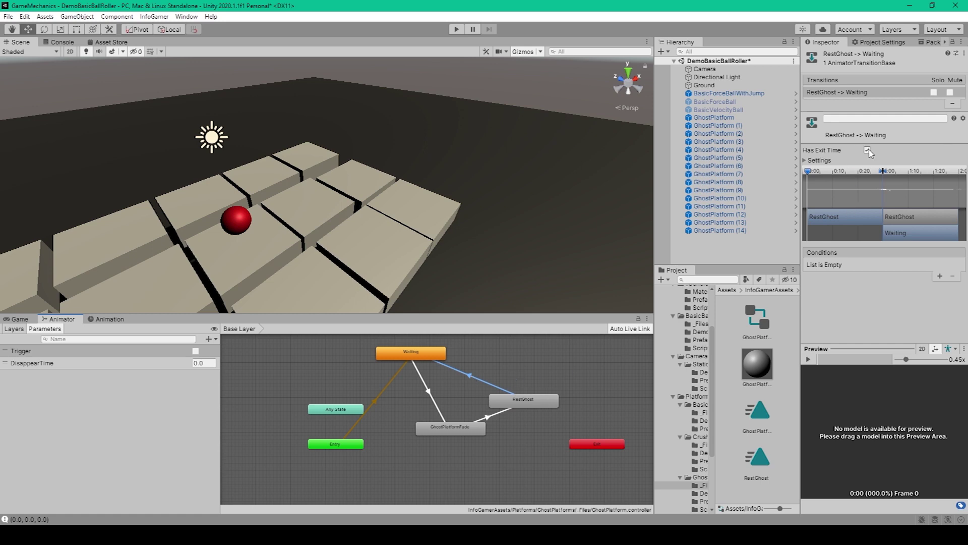
{"action": "left_click", "coordinate": [867, 159]}
{"action": "left_click", "coordinate": [869, 170]}
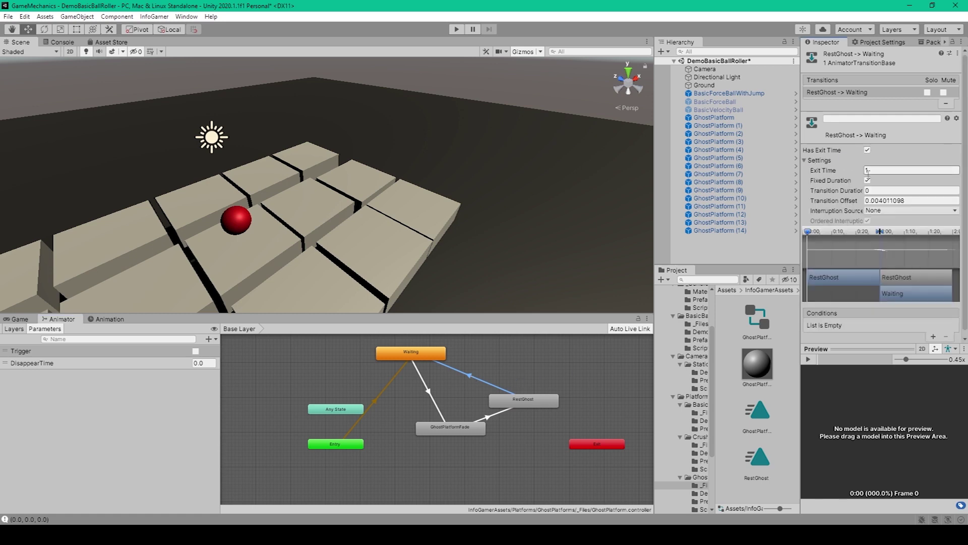
{"action": "double_click", "coordinate": [868, 181]}
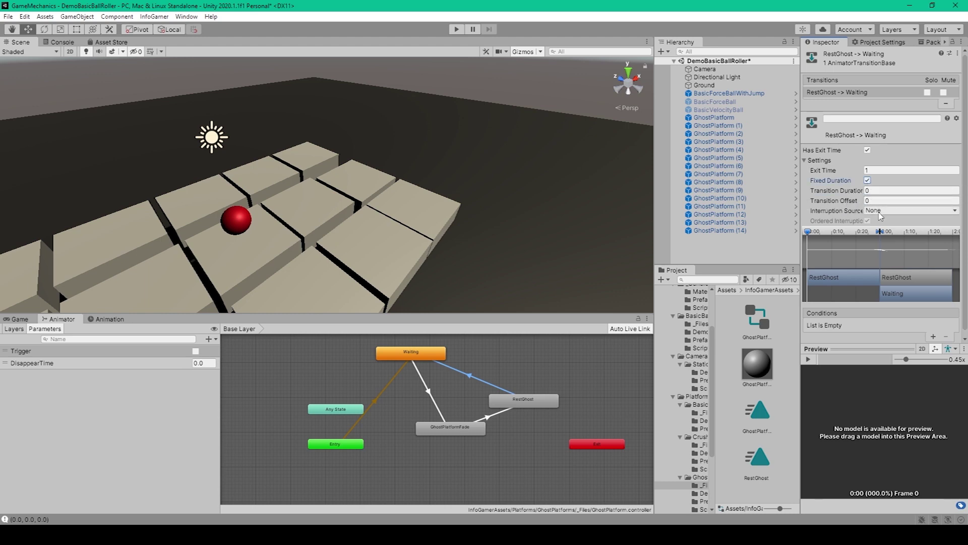
Step: Review the GhostPlatformFade state's speed multiplier options and pick the DisappearTime parameter
{"action": "left_click", "coordinate": [506, 424]}
{"action": "left_click", "coordinate": [450, 430]}
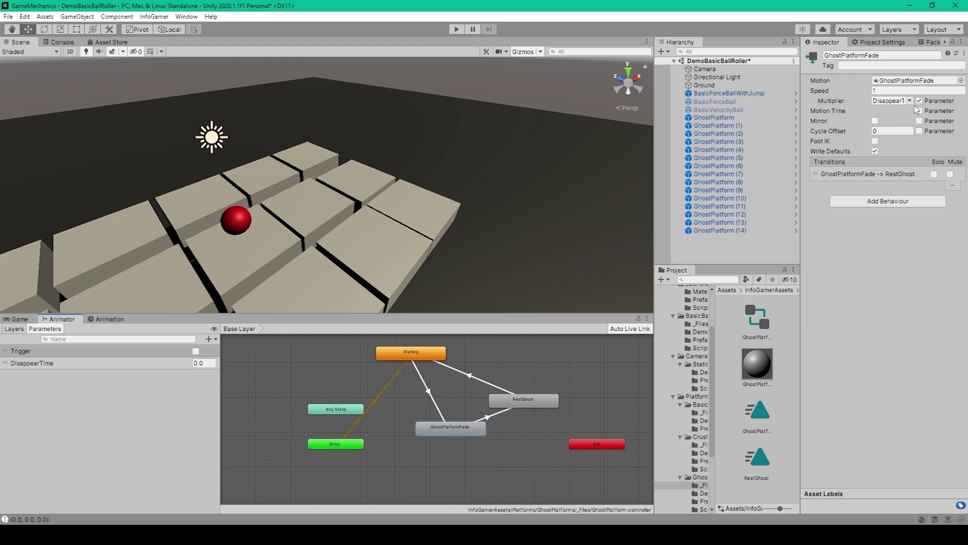
{"action": "left_click", "coordinate": [876, 101]}
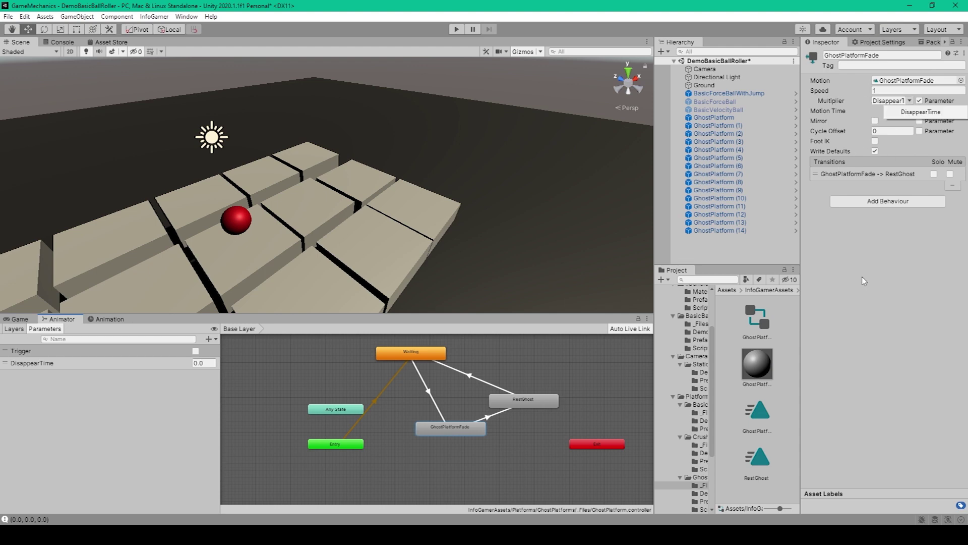
{"action": "left_click", "coordinate": [917, 113]}
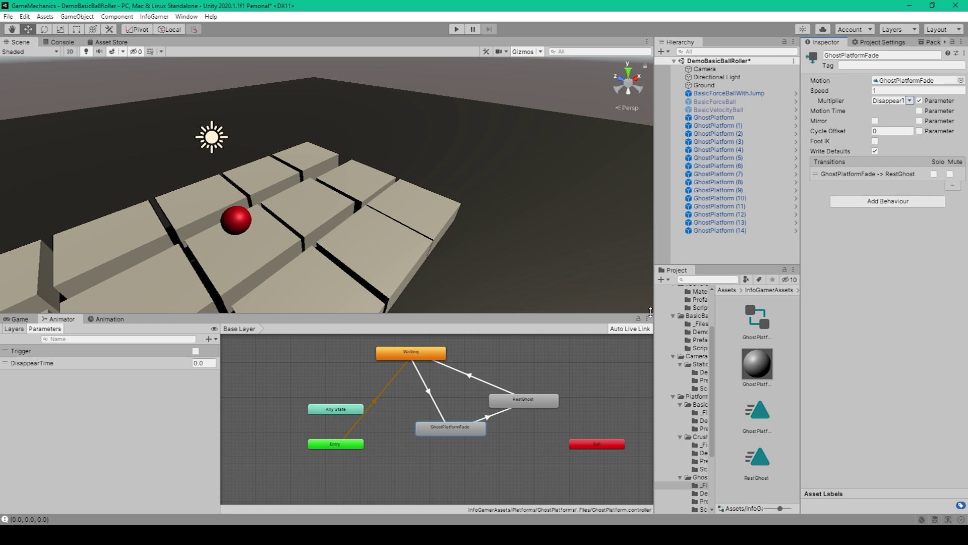
Step: Locate the GhostPlatforms script on the GhostPlatform object and open it in Visual Studio
{"action": "left_click", "coordinate": [452, 438]}
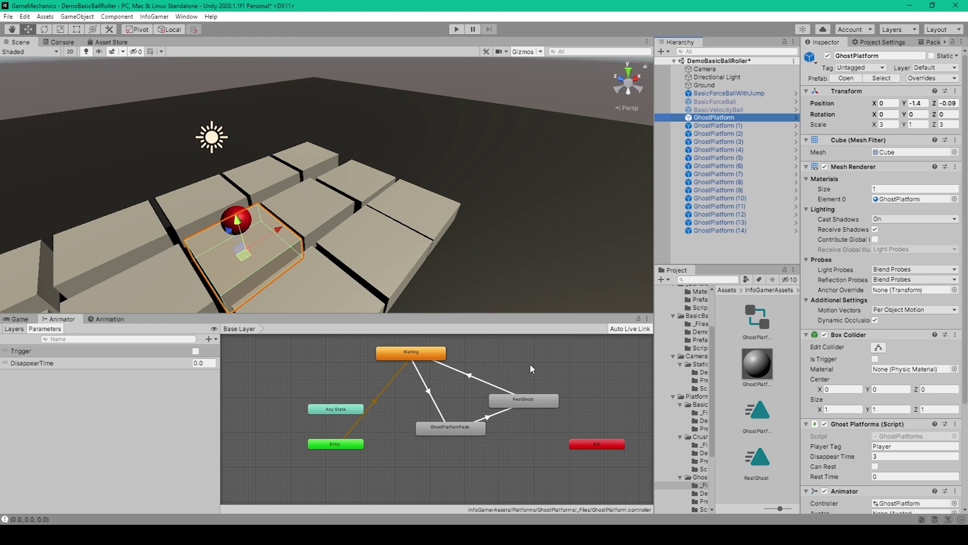
{"action": "scroll", "coordinate": [874, 442], "scroll_direction": "down", "scroll_amount": 5}
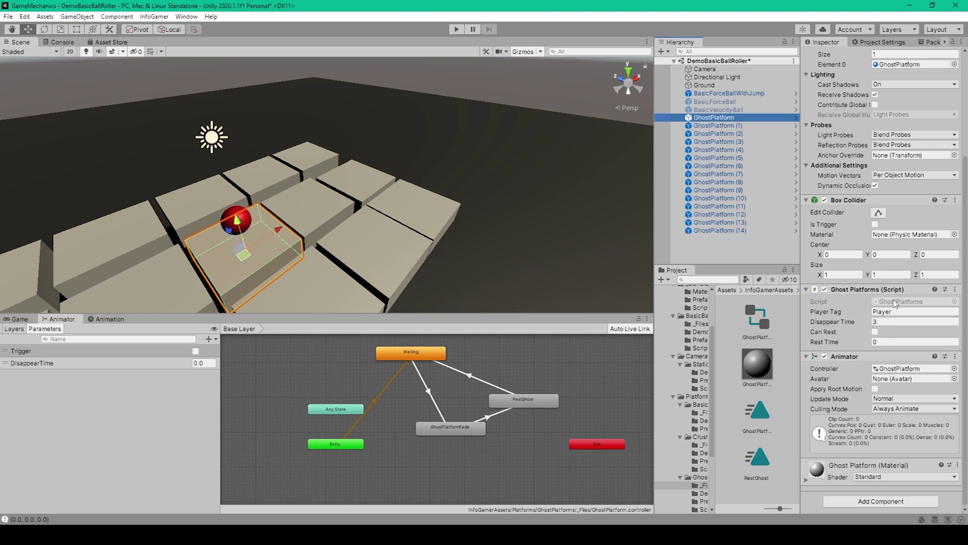
{"action": "left_click", "coordinate": [896, 302]}
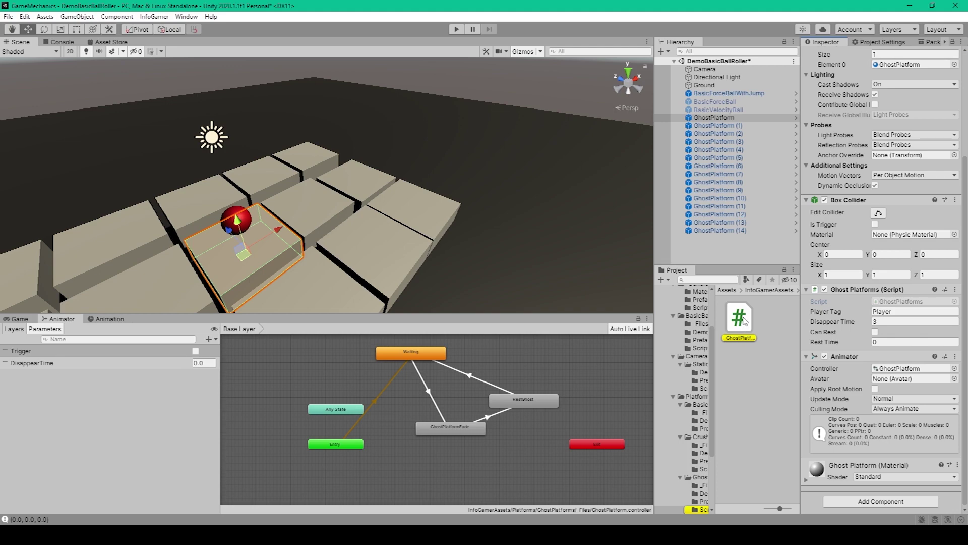
{"action": "double_click", "coordinate": [739, 318]}
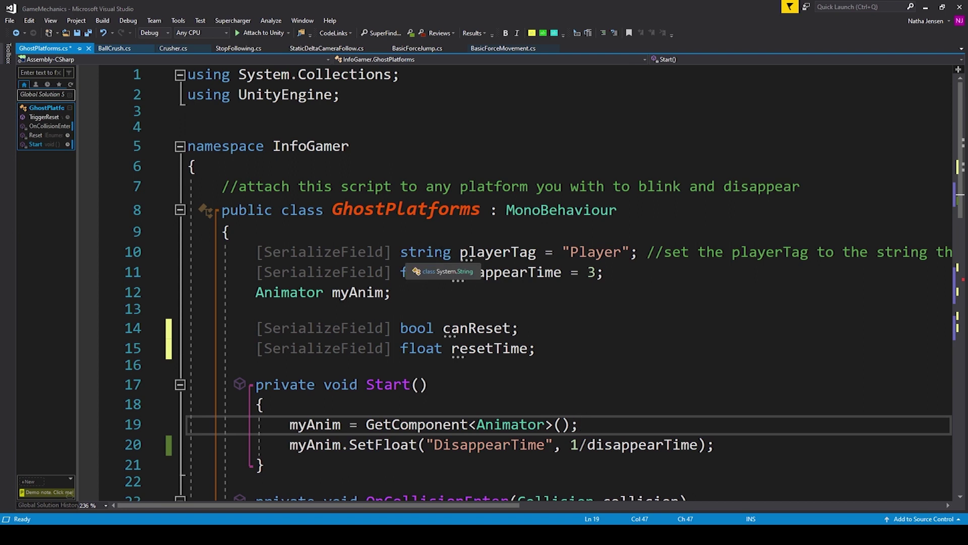
Step: Examine the declarations of the playerTag, disappearTime and myAnim variables in the GhostPlatforms class
{"action": "left_click", "coordinate": [503, 252]}
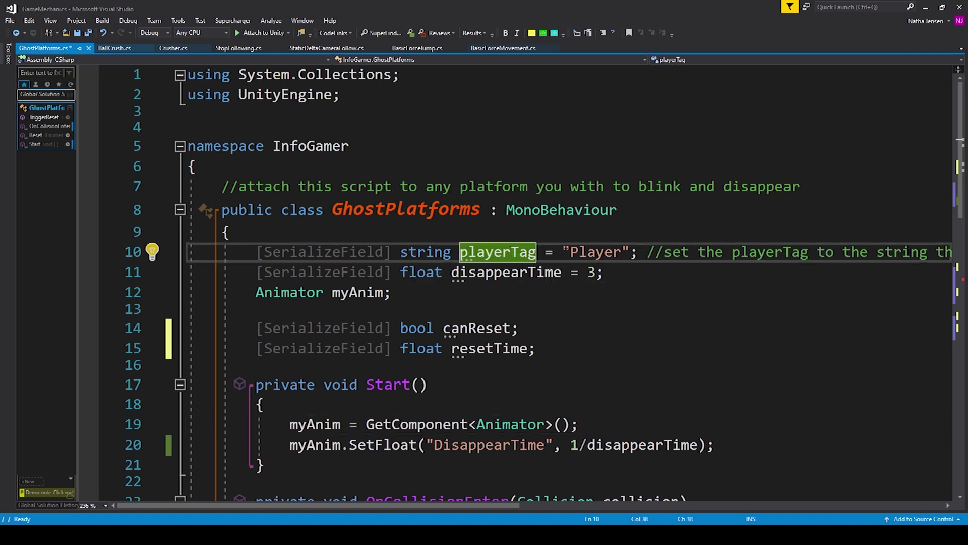
{"action": "left_click", "coordinate": [605, 252]}
{"action": "left_click", "coordinate": [351, 272]}
{"action": "left_click", "coordinate": [410, 272]}
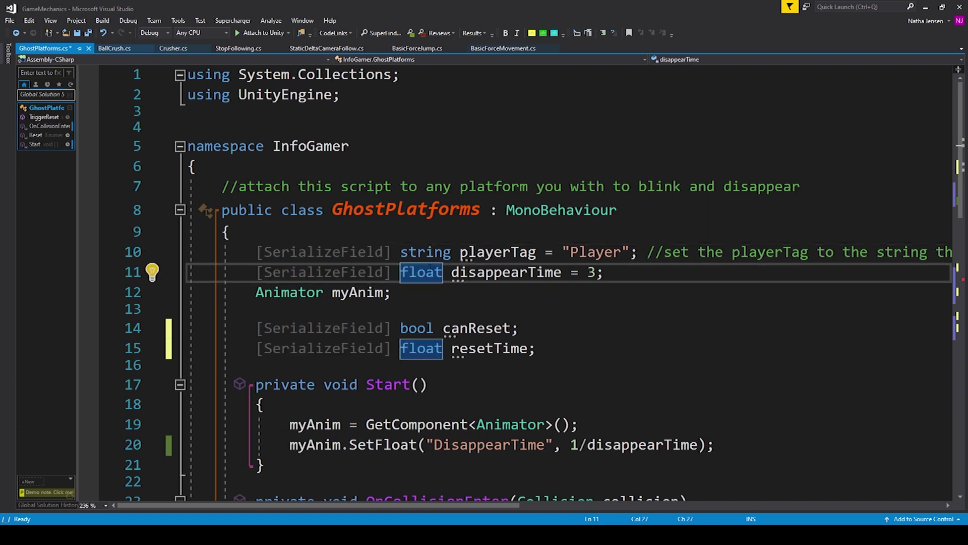
{"action": "left_click", "coordinate": [478, 272]}
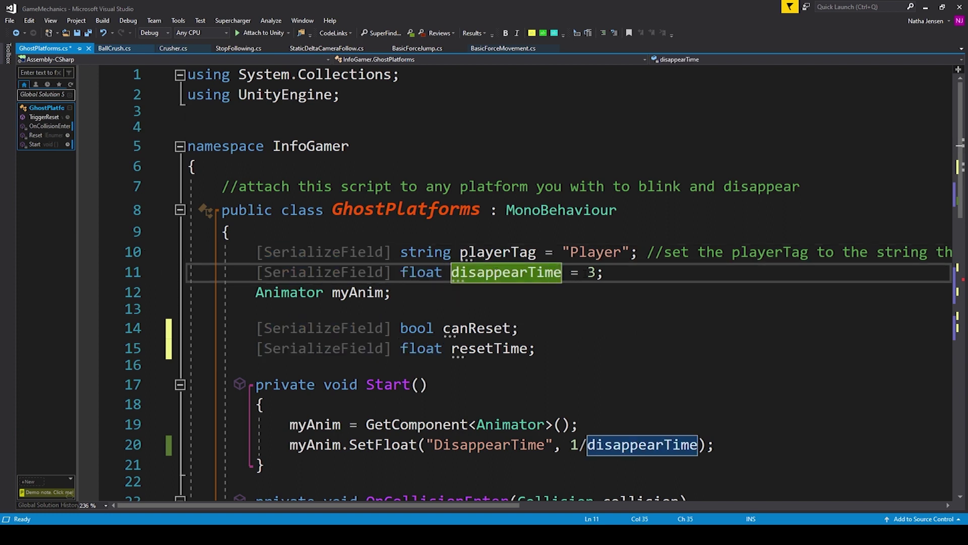
{"action": "left_click", "coordinate": [604, 273]}
{"action": "left_click", "coordinate": [264, 292]}
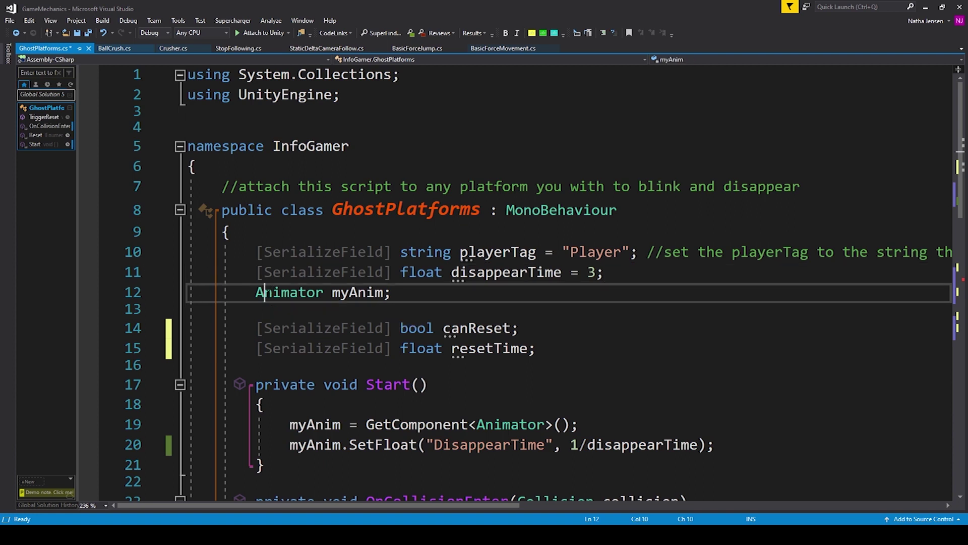
{"action": "left_click", "coordinate": [367, 292]}
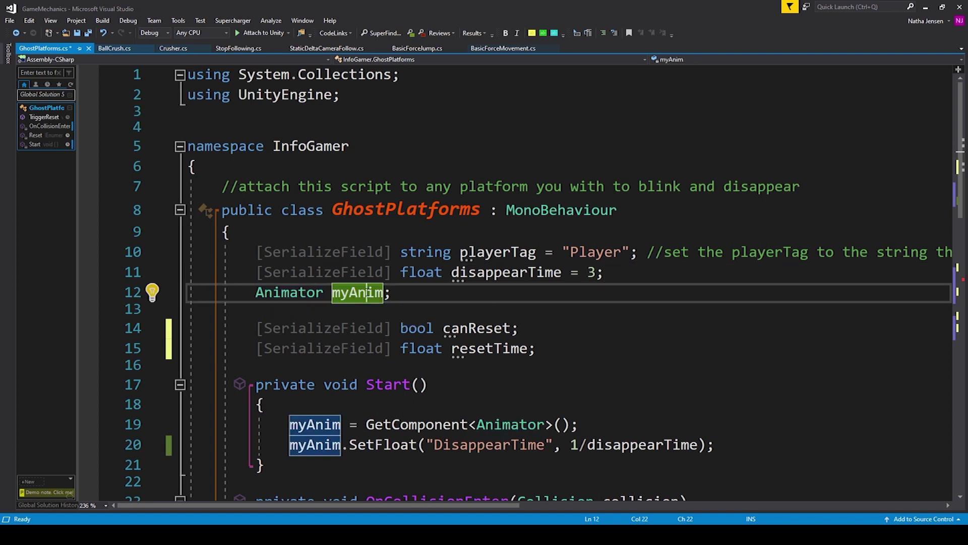
Step: Examine the serialized canReset bool and resetTime float declarations
{"action": "left_click", "coordinate": [334, 328]}
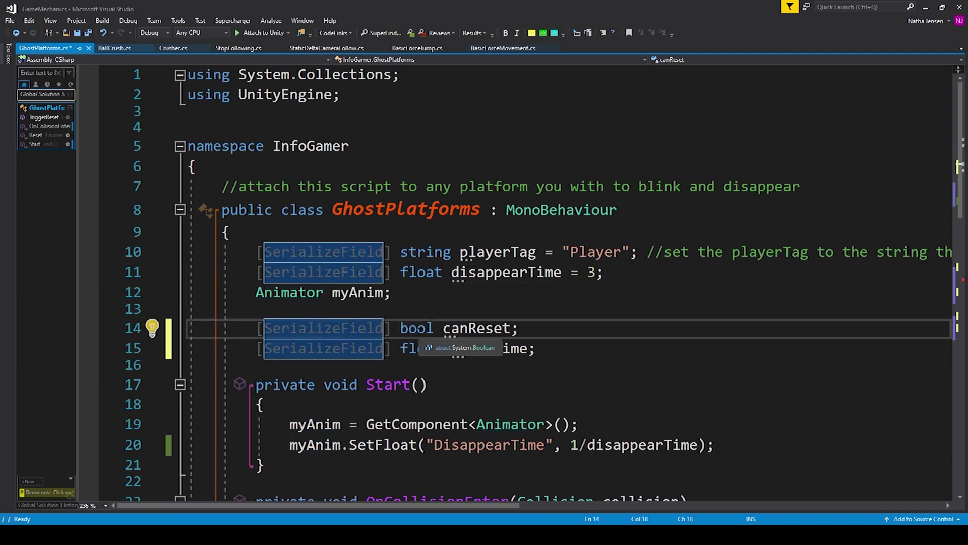
{"action": "left_click", "coordinate": [417, 328]}
{"action": "left_click", "coordinate": [451, 328]}
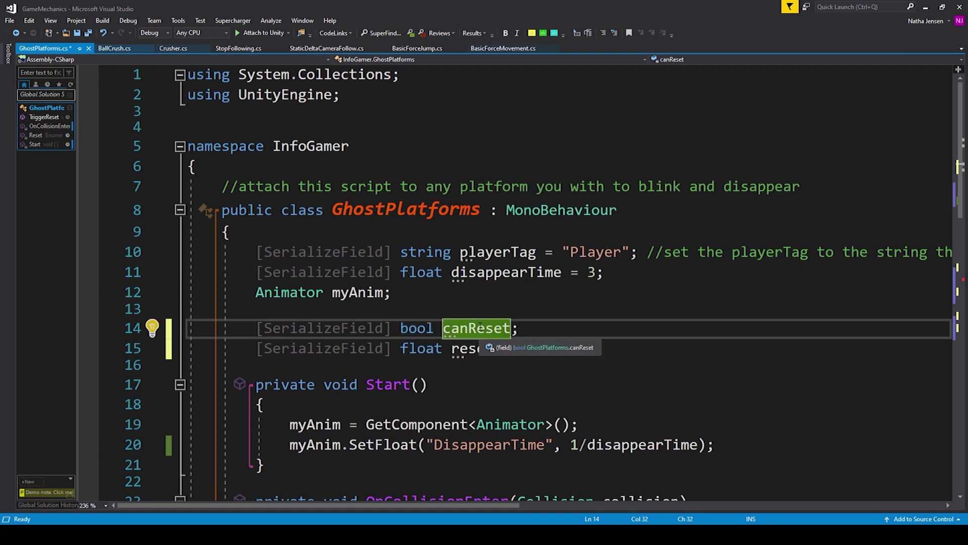
{"action": "left_click", "coordinate": [359, 347]}
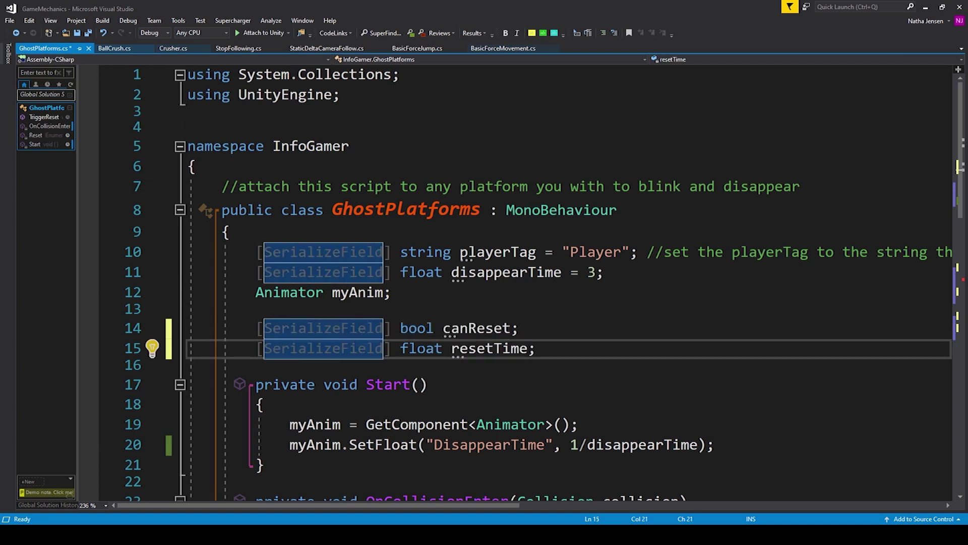
{"action": "left_click", "coordinate": [418, 348]}
{"action": "left_click", "coordinate": [537, 350]}
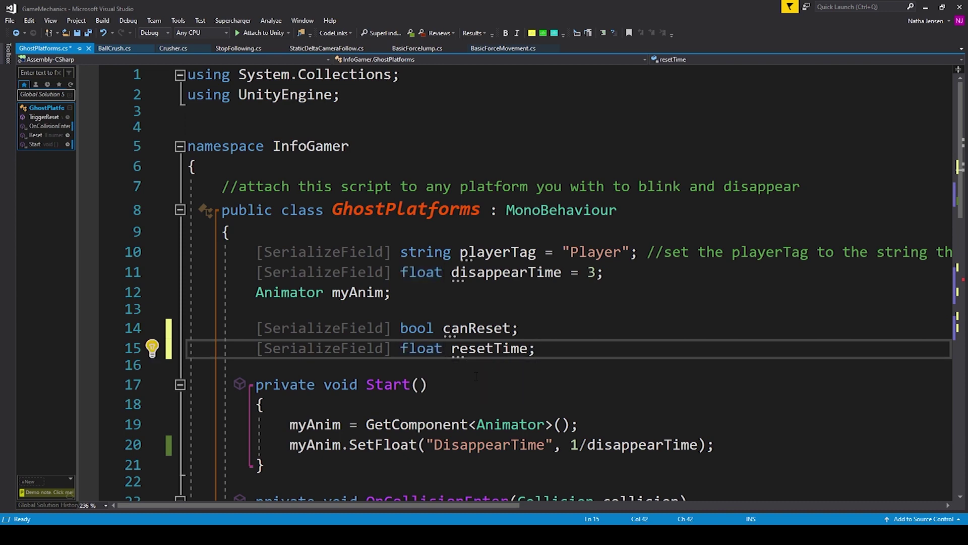
Step: Examine how the Start method assigns myAnim with GetComponent<Animator>()
{"action": "scroll", "coordinate": [298, 303], "scroll_direction": "down", "scroll_amount": 2}
{"action": "left_click", "coordinate": [298, 303]}
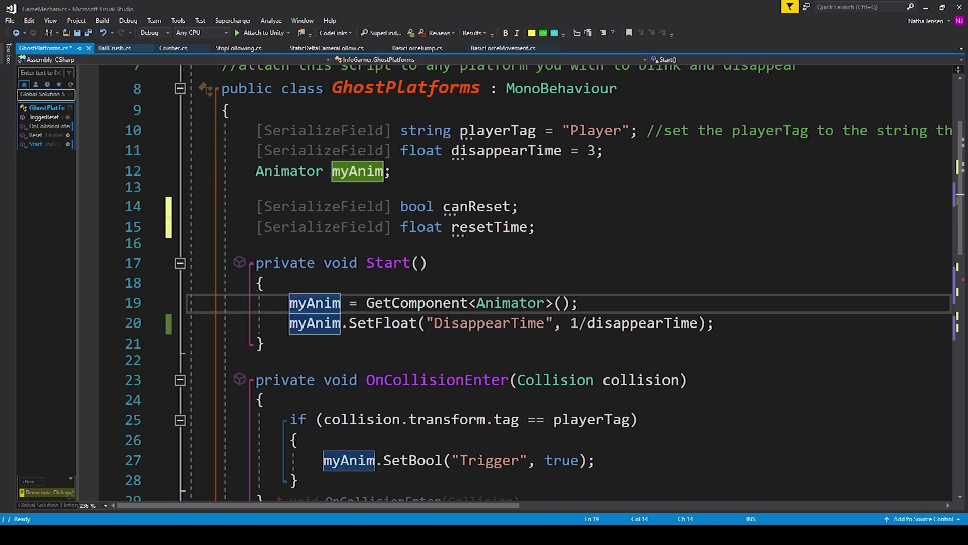
{"action": "double_click", "coordinate": [401, 303]}
{"action": "left_click_drag", "start_coordinate": [477, 303], "coordinate": [554, 302]}
{"action": "left_click", "coordinate": [609, 299]}
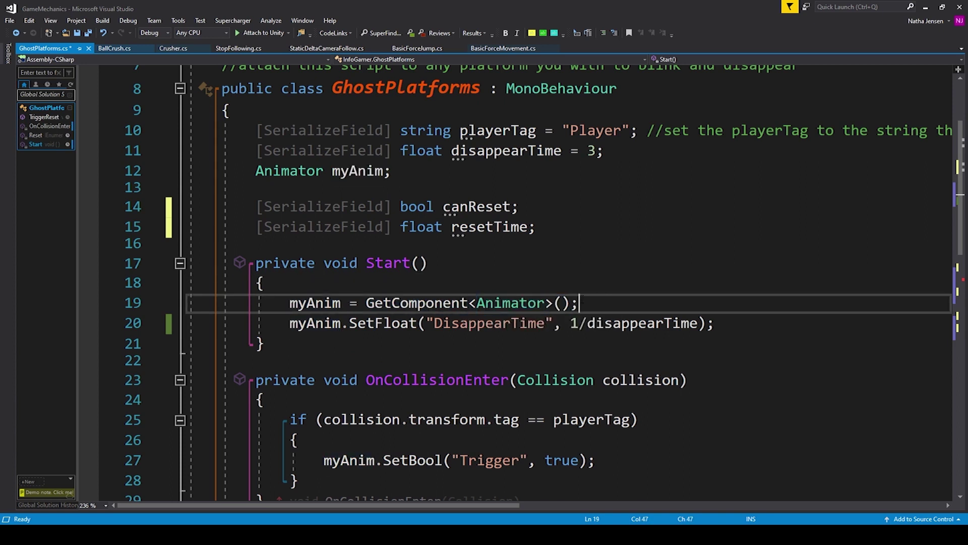
Step: Examine the SetFloat call in Start, highlighting the "DisappearTime" parameter and the 1/disappearTime expression
{"action": "mouse_move", "coordinate": [513, 297]}
{"action": "left_click", "coordinate": [340, 323]}
{"action": "left_click", "coordinate": [366, 322]}
{"action": "left_click_drag", "start_coordinate": [434, 323], "coordinate": [555, 323]}
{"action": "left_click", "coordinate": [568, 323]}
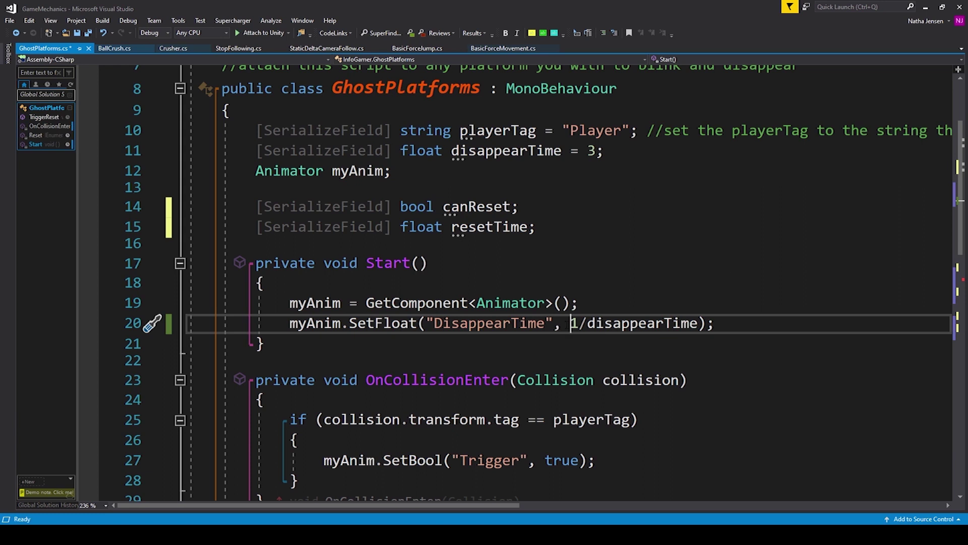
{"action": "left_click_drag", "start_coordinate": [596, 323], "coordinate": [699, 323]}
{"action": "left_click", "coordinate": [699, 322]}
{"action": "left_click_drag", "start_coordinate": [571, 323], "coordinate": [698, 323]}
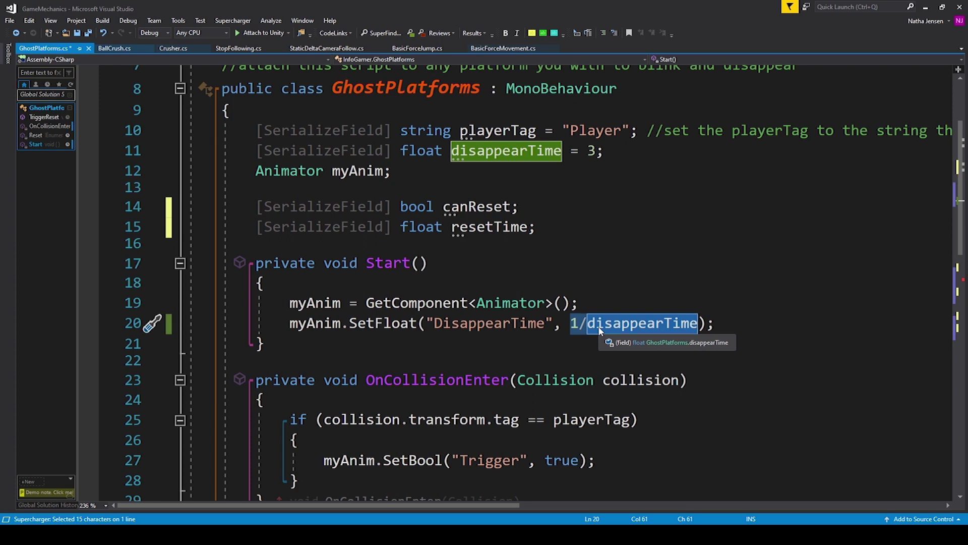
{"action": "left_click", "coordinate": [692, 324]}
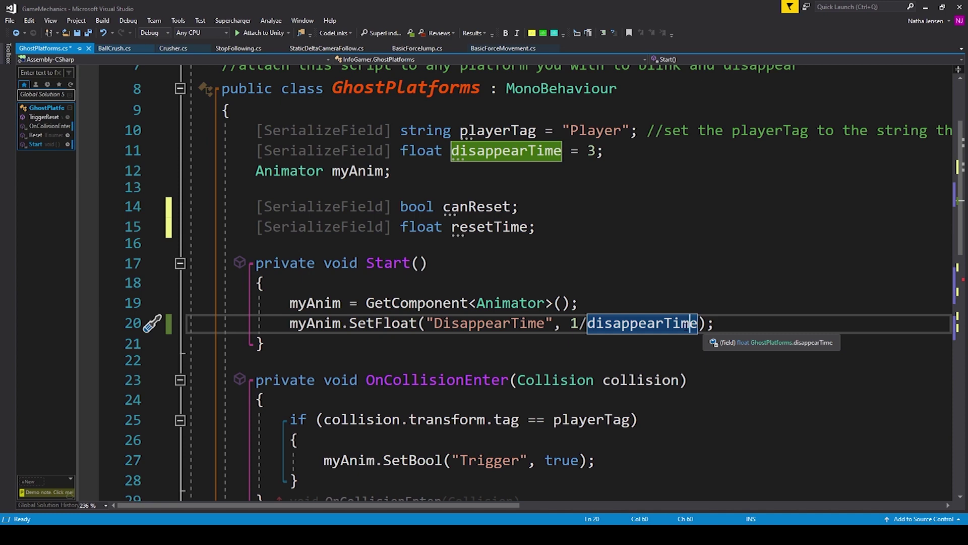
{"action": "key", "text": "End"}
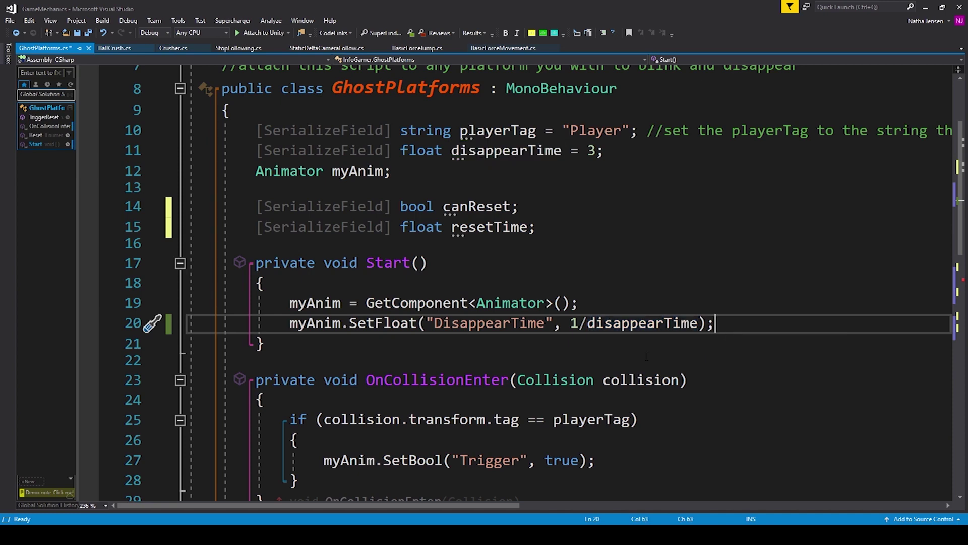
Step: Examine the OnCollisionEnter method, covering its playerTag comparison and the SetBool call on the "Trigger" parameter
{"action": "scroll", "coordinate": [375, 262], "scroll_direction": "down", "scroll_amount": 2}
{"action": "left_click_drag", "start_coordinate": [366, 258], "coordinate": [500, 258]}
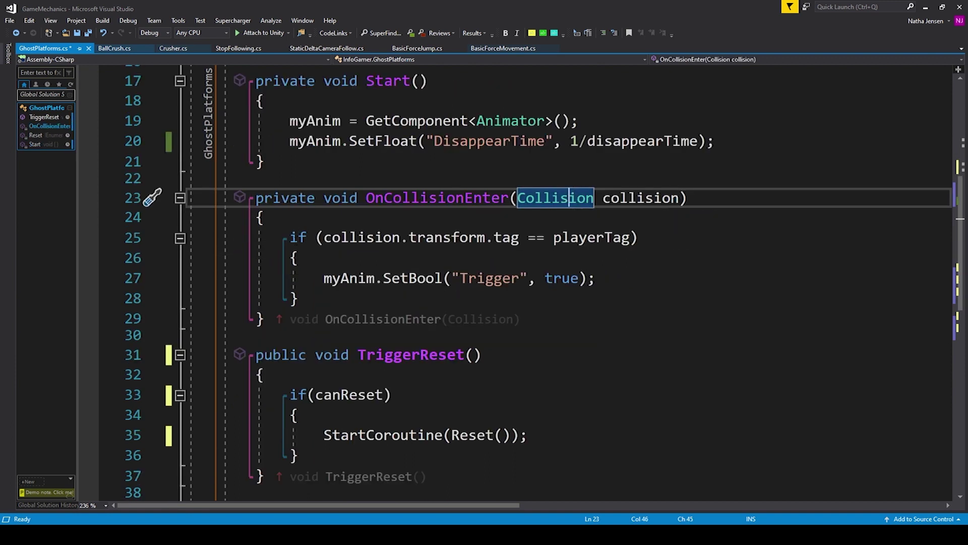
{"action": "left_click", "coordinate": [298, 237]}
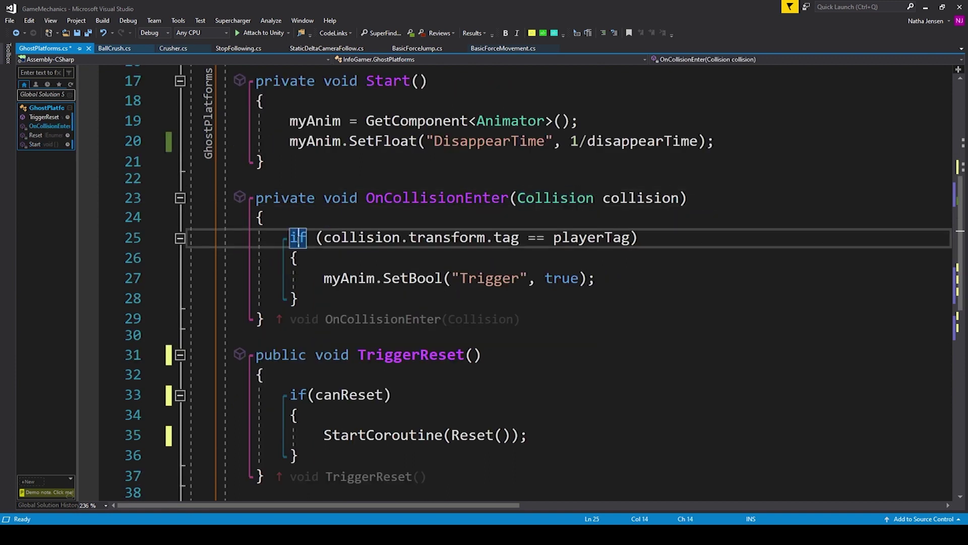
{"action": "left_click", "coordinate": [364, 237]}
{"action": "left_click", "coordinate": [445, 237]}
{"action": "left_click", "coordinate": [511, 237]}
{"action": "left_click_drag", "start_coordinate": [553, 237], "coordinate": [631, 237]}
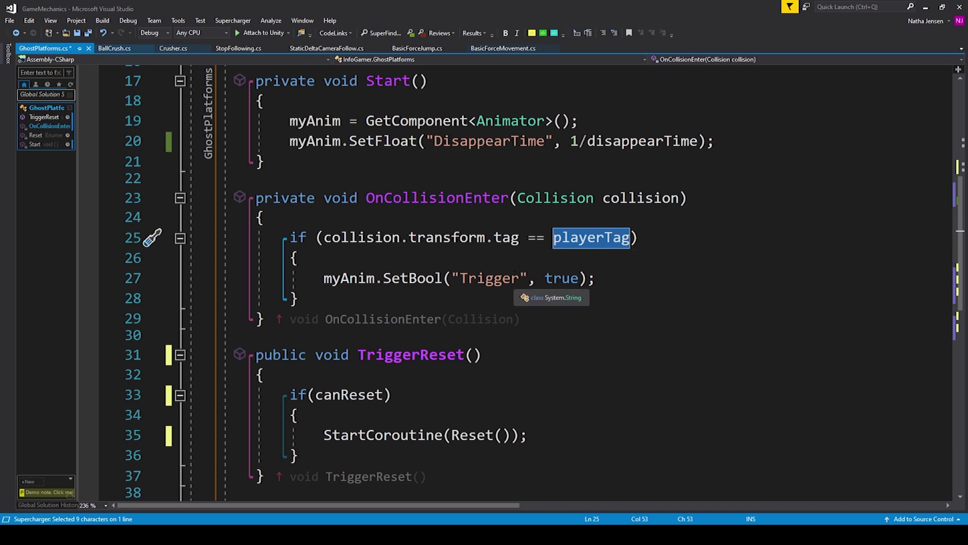
{"action": "left_click", "coordinate": [350, 278]}
{"action": "left_click", "coordinate": [409, 278]}
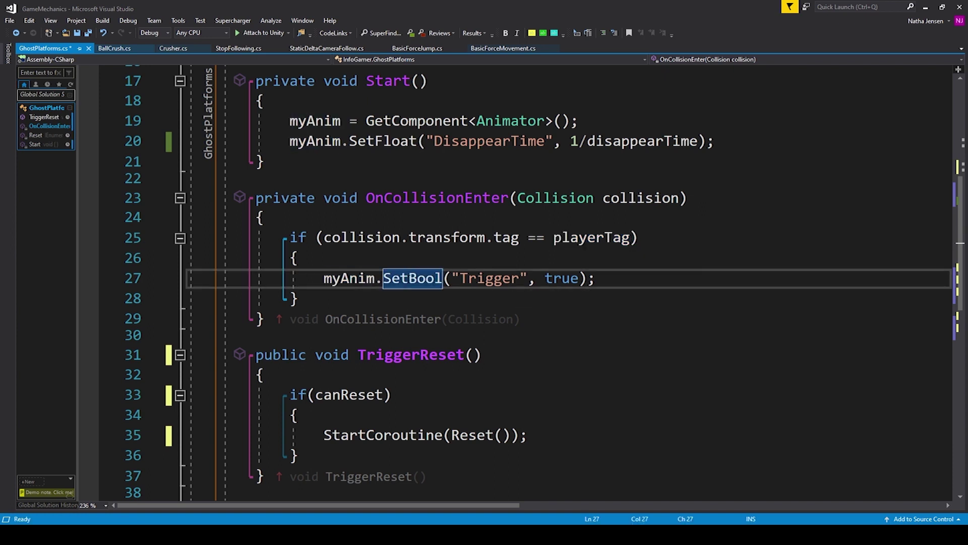
{"action": "left_click_drag", "start_coordinate": [451, 278], "coordinate": [520, 278]}
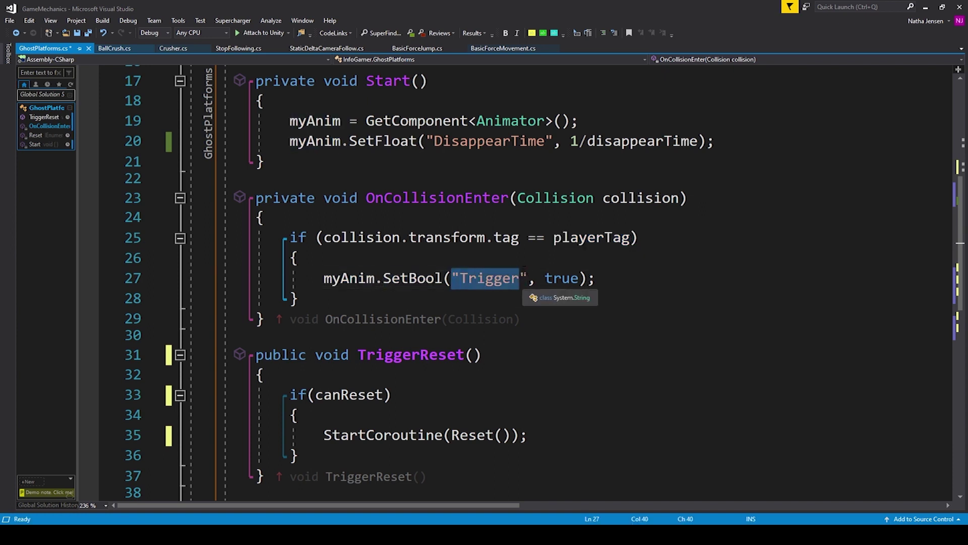
{"action": "left_click", "coordinate": [611, 276]}
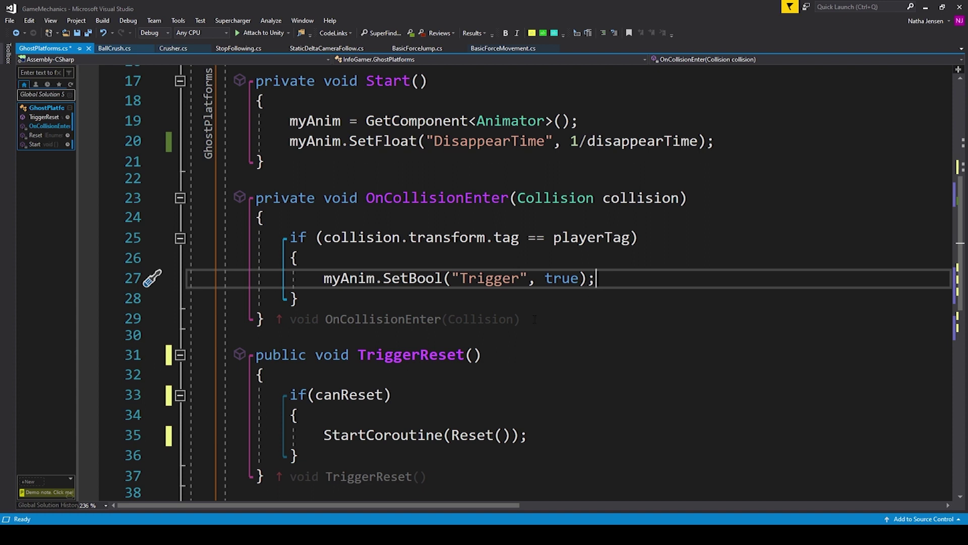
Step: Examine the public TriggerReset method, covering its canReset check and the StartCoroutine call to Reset()
{"action": "left_click", "coordinate": [310, 356]}
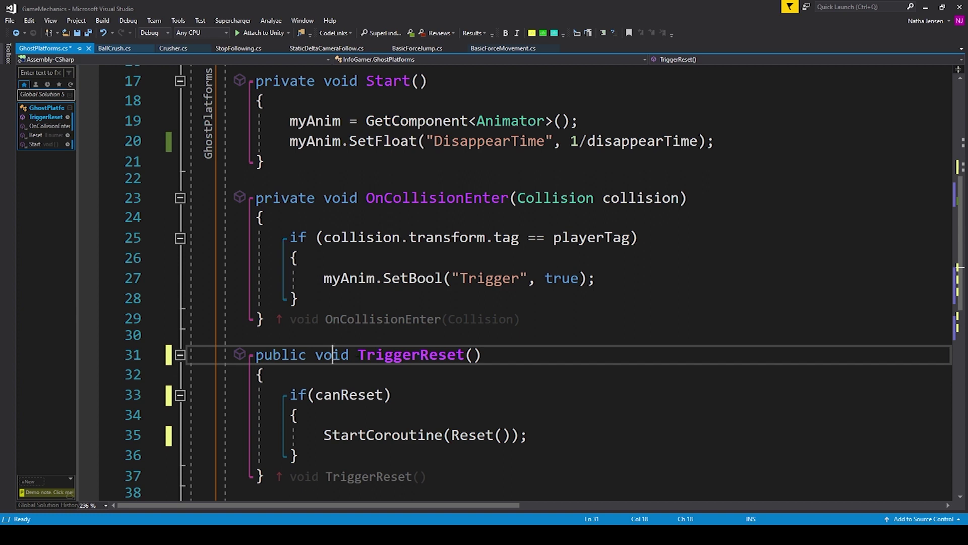
{"action": "left_click_drag", "start_coordinate": [358, 356], "coordinate": [465, 356]}
{"action": "left_click", "coordinate": [276, 376]}
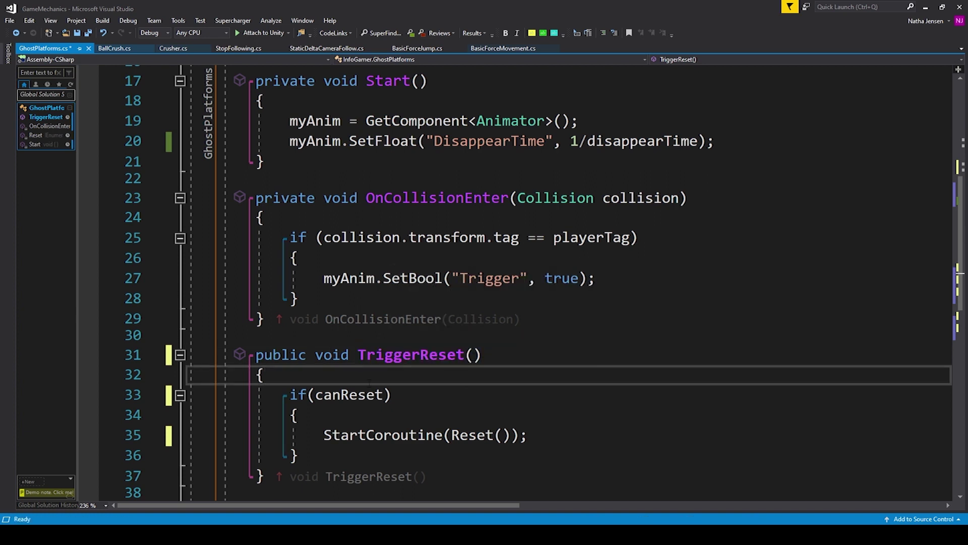
{"action": "left_click", "coordinate": [282, 395]}
{"action": "left_click_drag", "start_coordinate": [308, 394], "coordinate": [394, 394]}
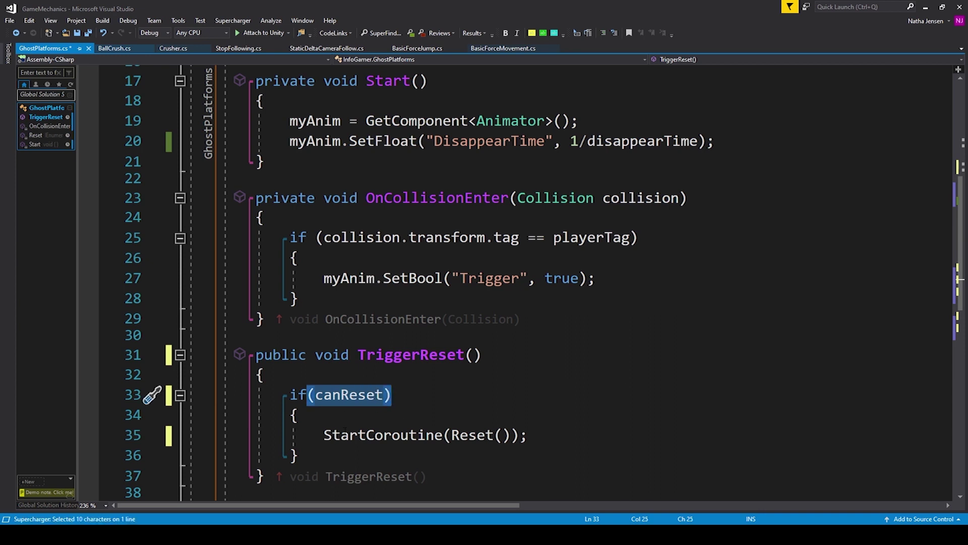
{"action": "left_click_drag", "start_coordinate": [323, 435], "coordinate": [510, 435]}
{"action": "left_click", "coordinate": [451, 435]}
{"action": "scroll", "coordinate": [511, 435], "scroll_direction": "down", "scroll_amount": 2}
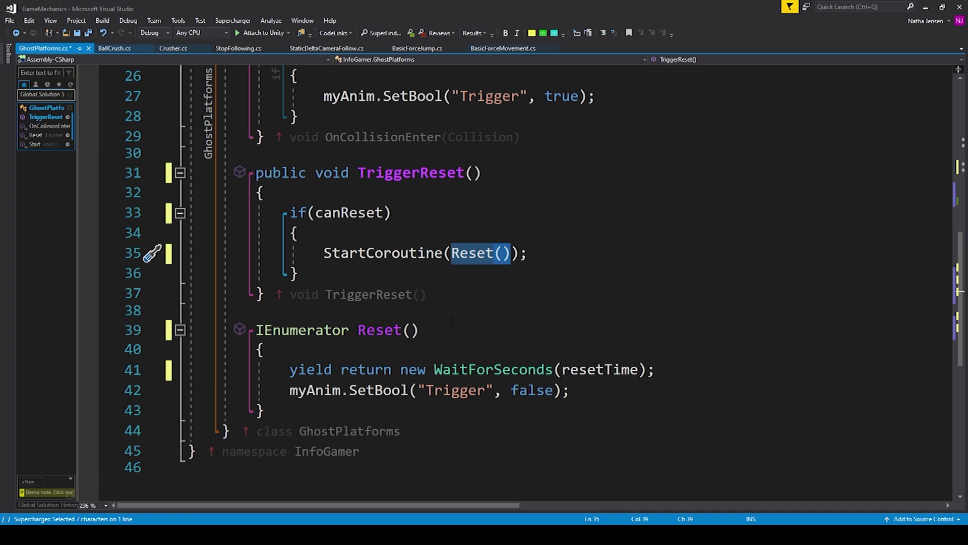
Step: Examine the Reset() IEnumerator declaration and its yield return line, highlighting the resetTime argument of WaitForSeconds
{"action": "left_click", "coordinate": [255, 330]}
{"action": "left_click_drag", "start_coordinate": [256, 330], "coordinate": [419, 332]}
{"action": "left_click", "coordinate": [431, 337]}
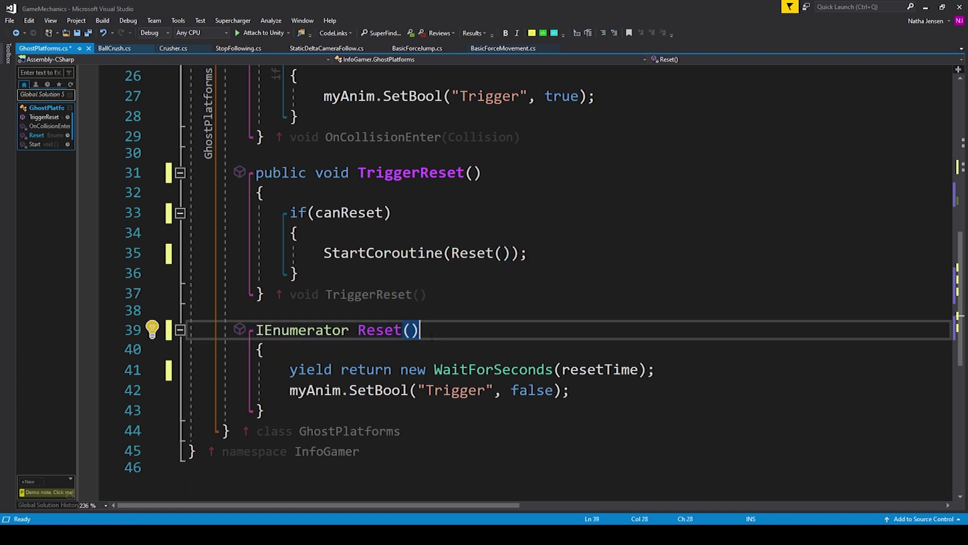
{"action": "left_click", "coordinate": [290, 370]}
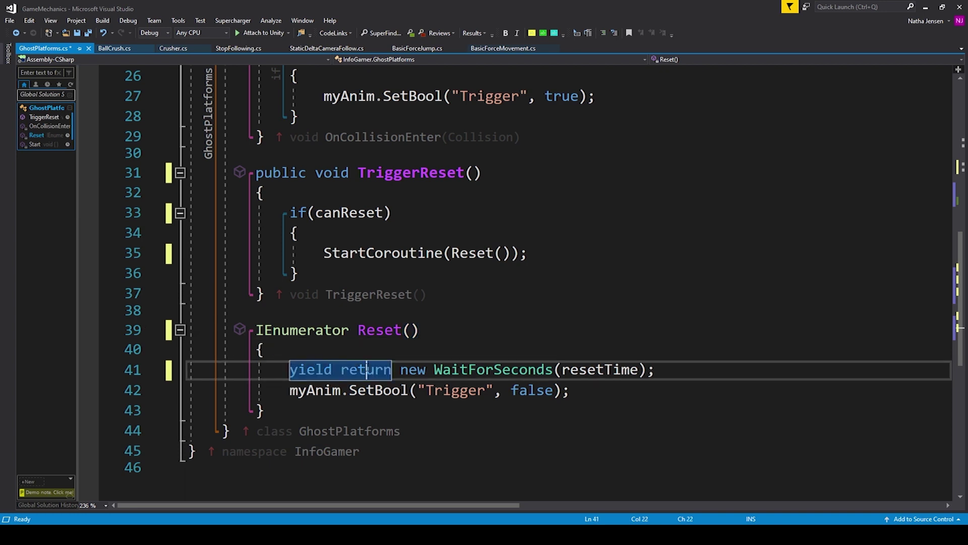
{"action": "double_click", "coordinate": [484, 370]}
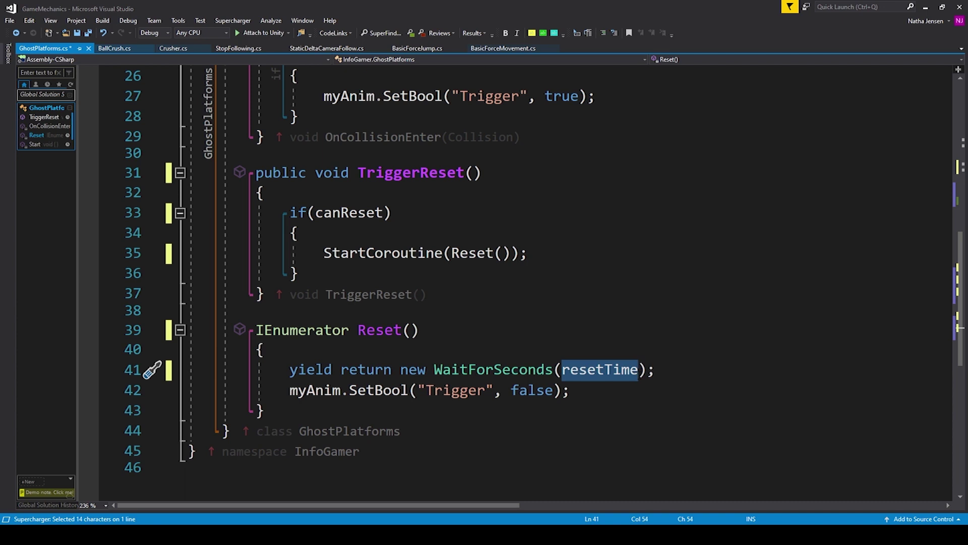
{"action": "left_click", "coordinate": [658, 370]}
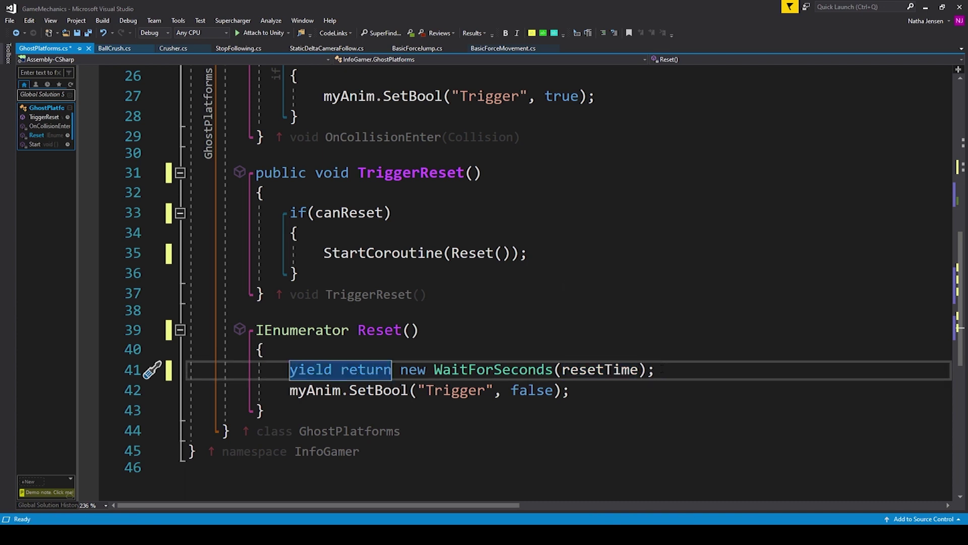
Step: Examine the SetBool call that sets "Trigger" to false in Reset(), and view the parameter info for WaitForSeconds(resetTime)
{"action": "left_click", "coordinate": [306, 390]}
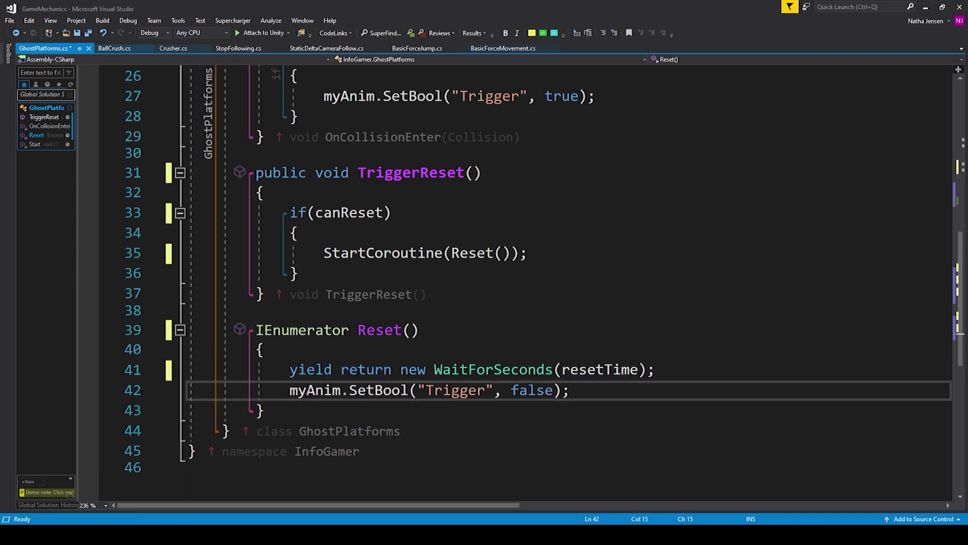
{"action": "left_click_drag", "start_coordinate": [366, 390], "coordinate": [547, 390]}
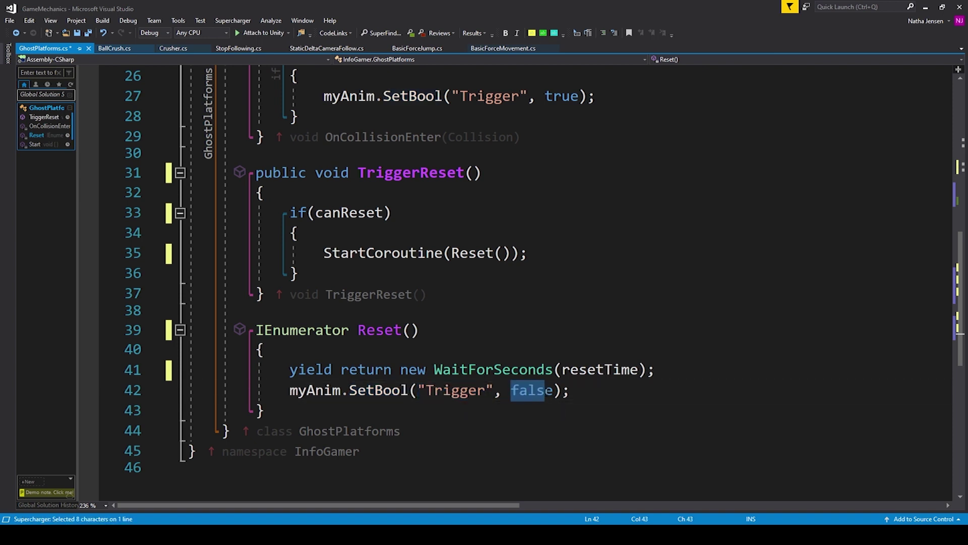
{"action": "double_click", "coordinate": [595, 370]}
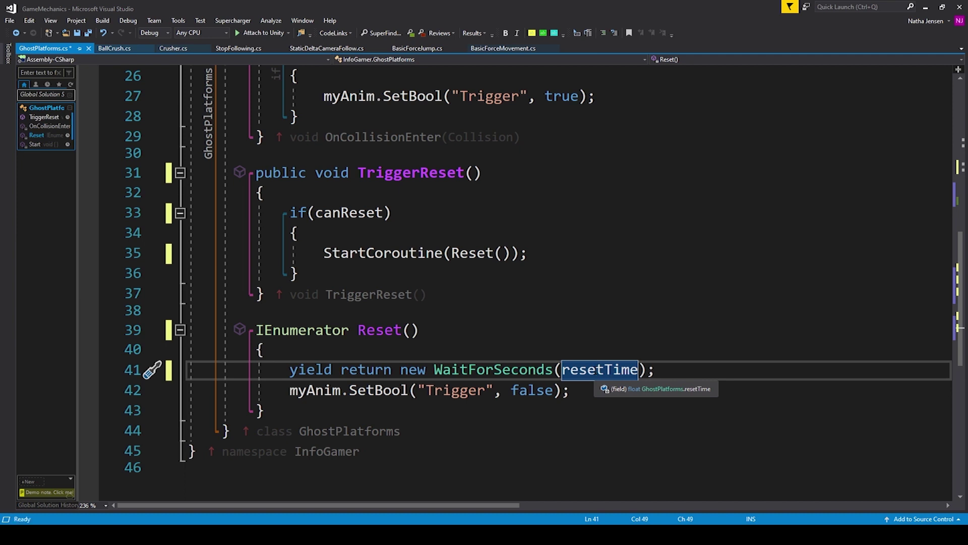
{"action": "key", "text": "ctrl+shift+space"}
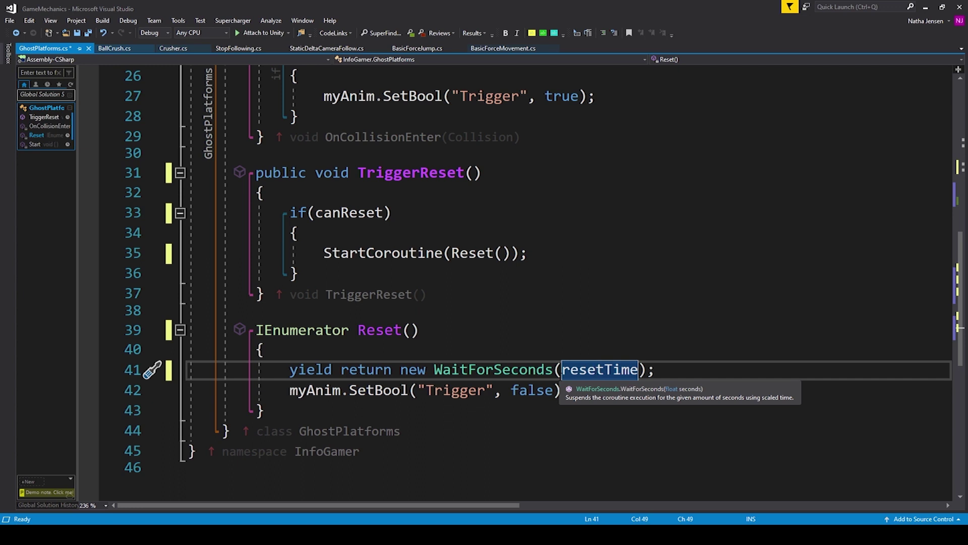
{"action": "key", "text": "Escape"}
Step: Save the GhostPlatforms script, switch to Unity and select the GhostPlatform object in the scene
{"action": "key", "text": "ctrl+s"}
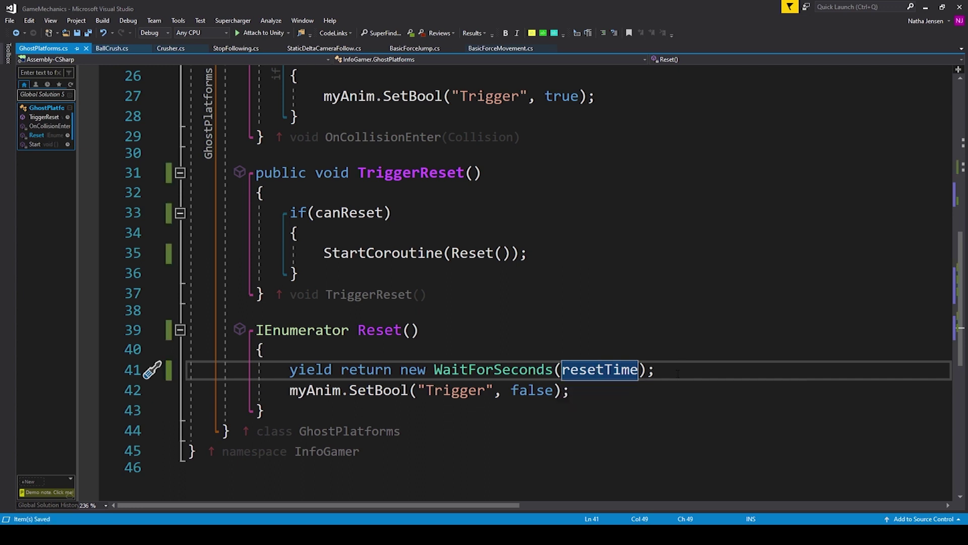
{"action": "key", "text": "alt+Tab"}
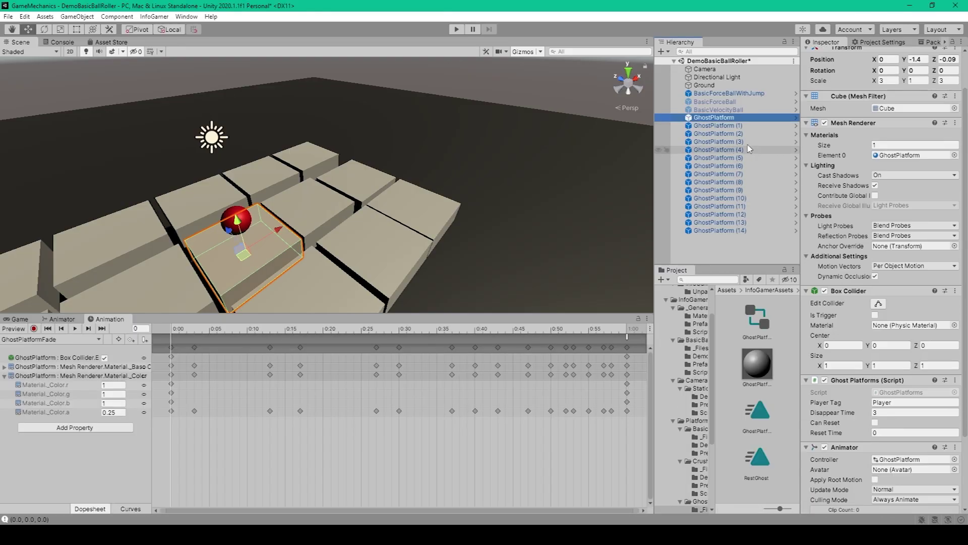
{"action": "left_click", "coordinate": [719, 118]}
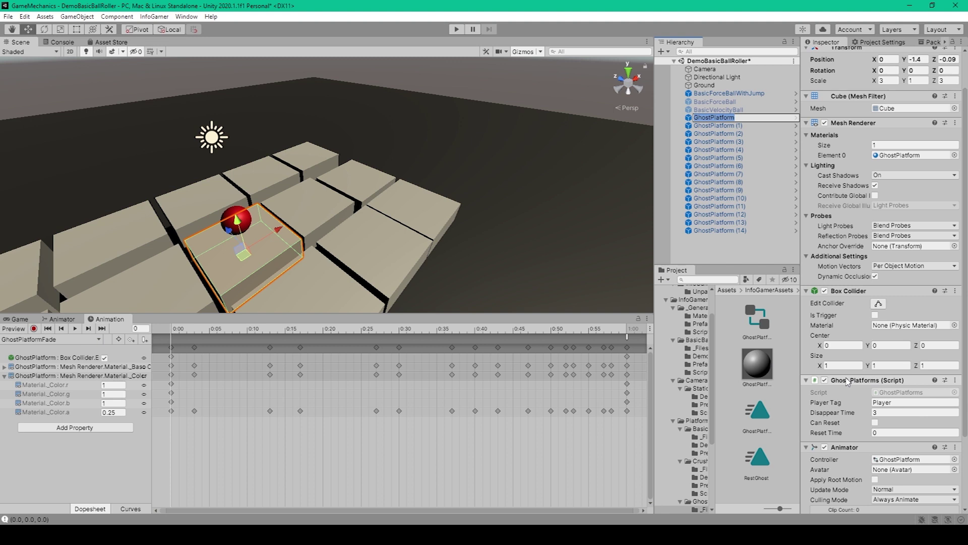
Step: On GhostPlatform (1), add an animation event at 1:00 in the GhostPlatformFade clip with TriggerReset() as its function
{"action": "left_click", "coordinate": [718, 125]}
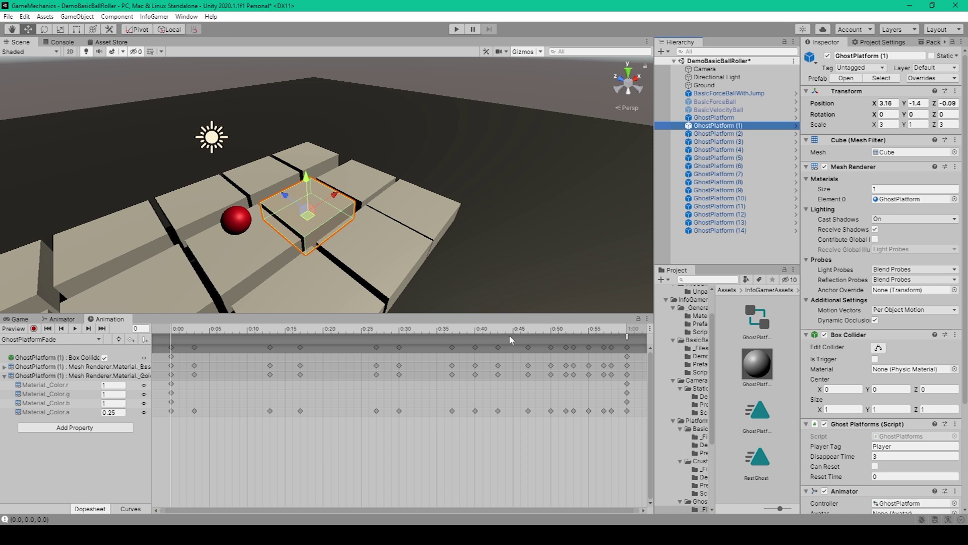
{"action": "right_click", "coordinate": [625, 338]}
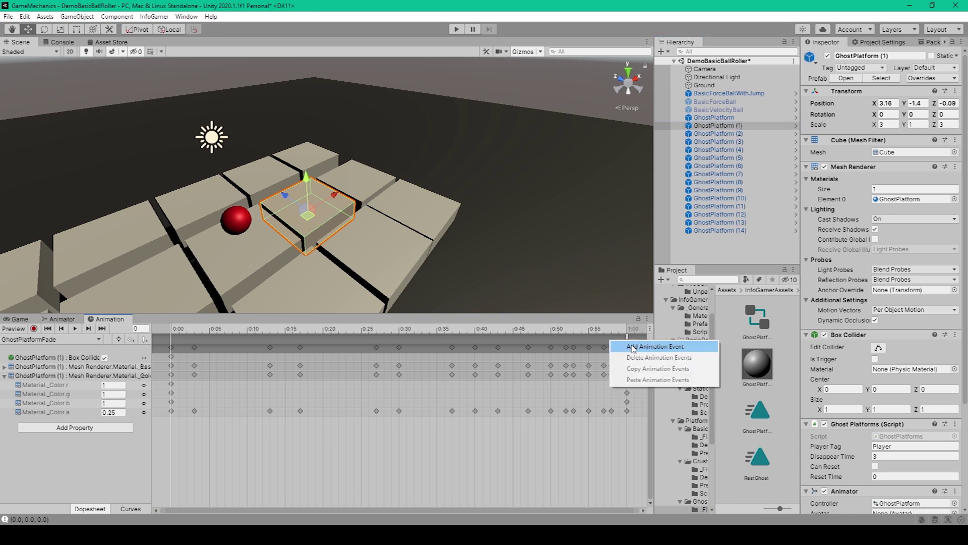
{"action": "left_click", "coordinate": [634, 347]}
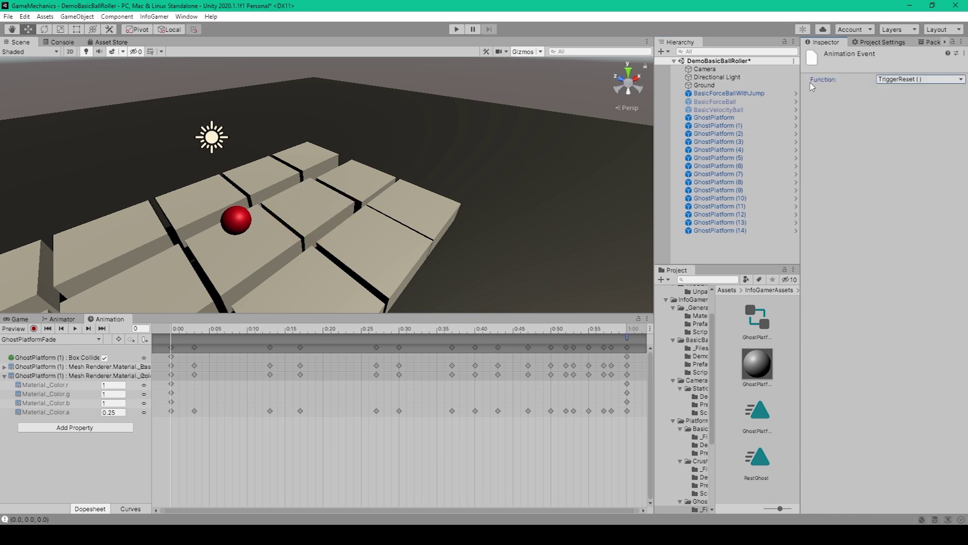
{"action": "left_click", "coordinate": [898, 80]}
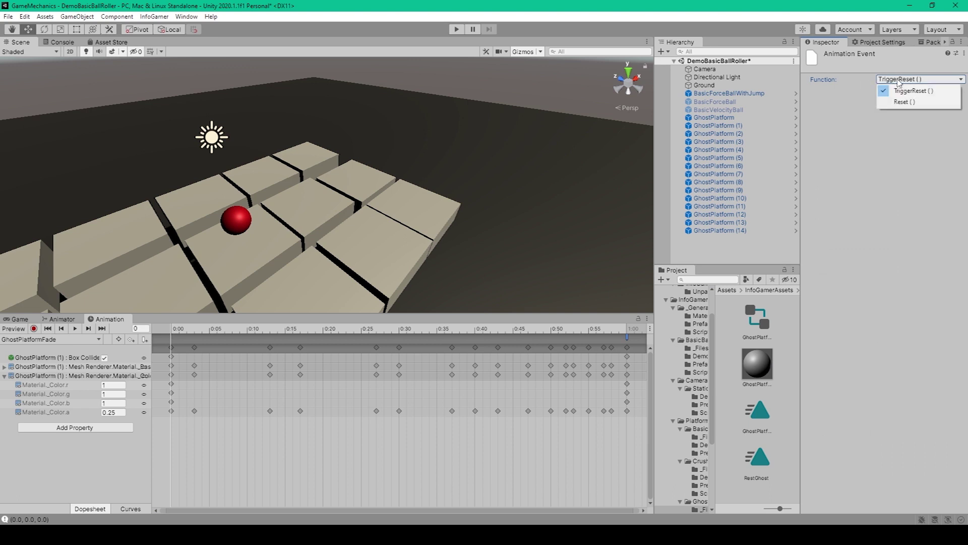
{"action": "left_click", "coordinate": [899, 92]}
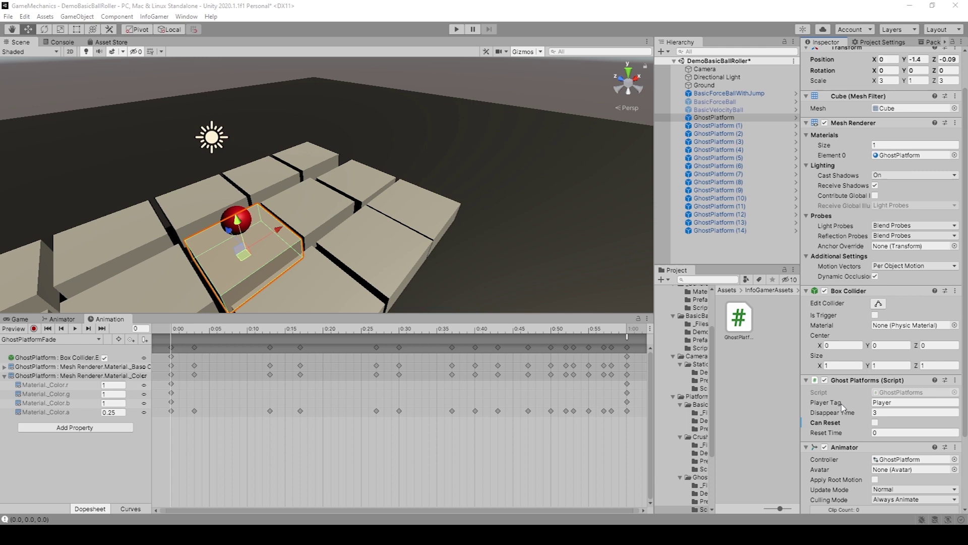
Step: Set Reset Time to 10 in the Ghost Platforms script component of GhostPlatform
{"action": "left_click", "coordinate": [731, 93]}
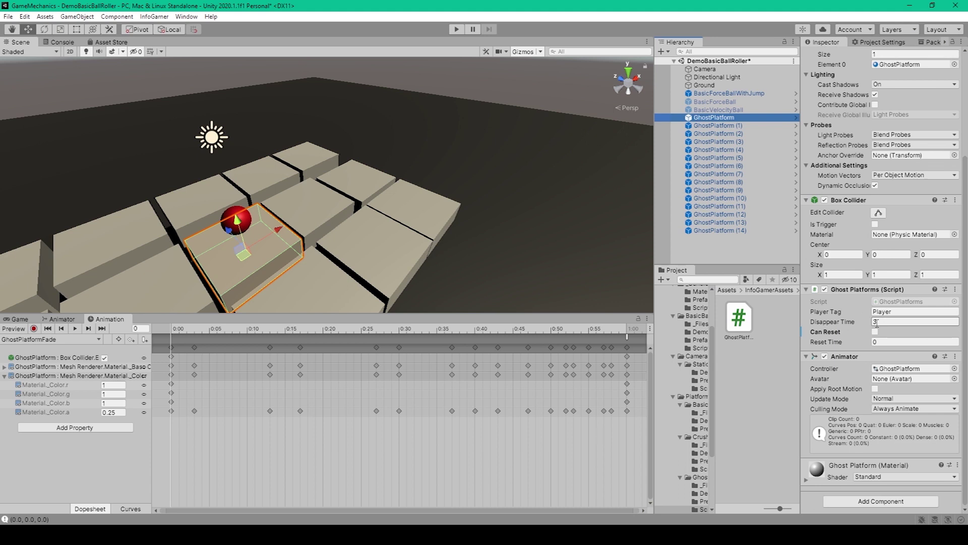
{"action": "key", "text": "Return"}
{"action": "left_click", "coordinate": [880, 342]}
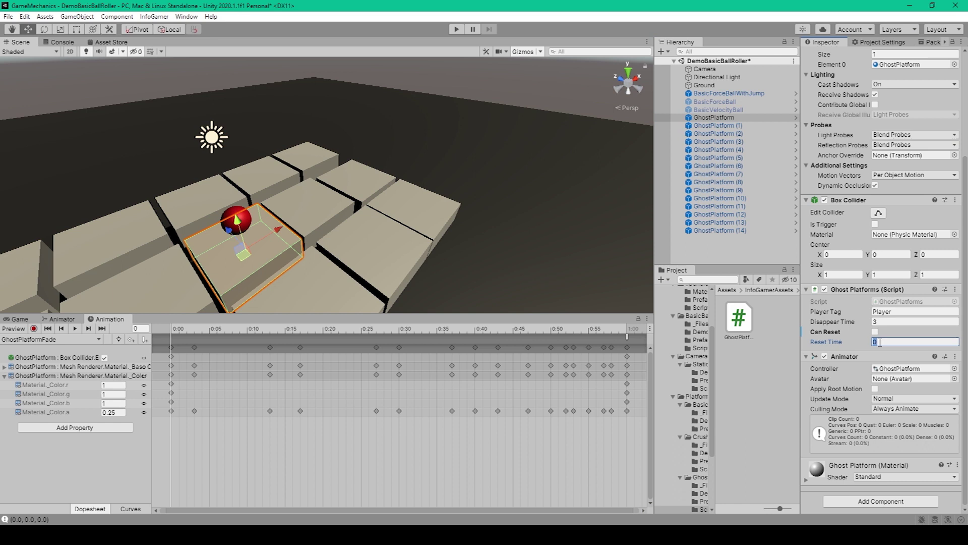
{"action": "type", "text": "10"}
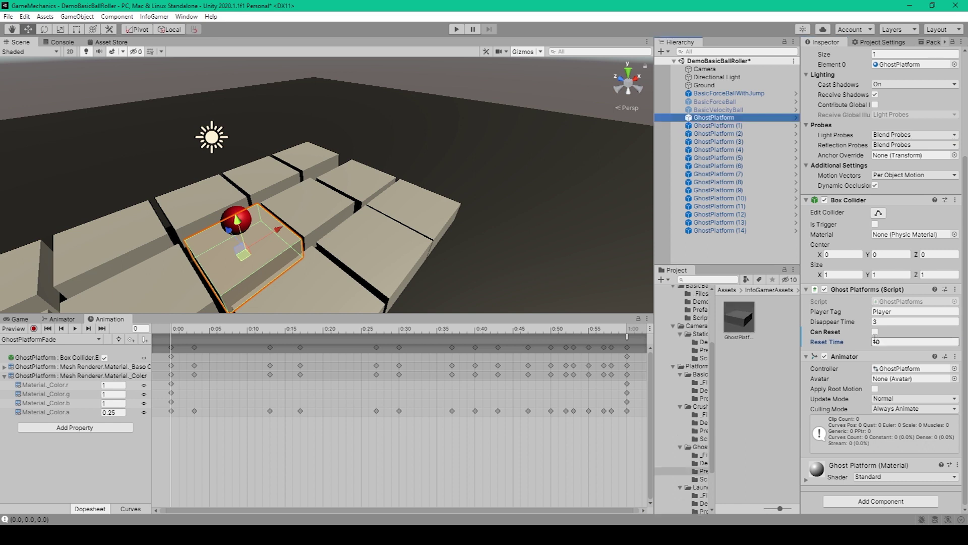
{"action": "key", "text": "Return"}
Step: Enable Can Reset and set Reset Time to 3 on all the selected ghost platforms
{"action": "left_click", "coordinate": [762, 304]}
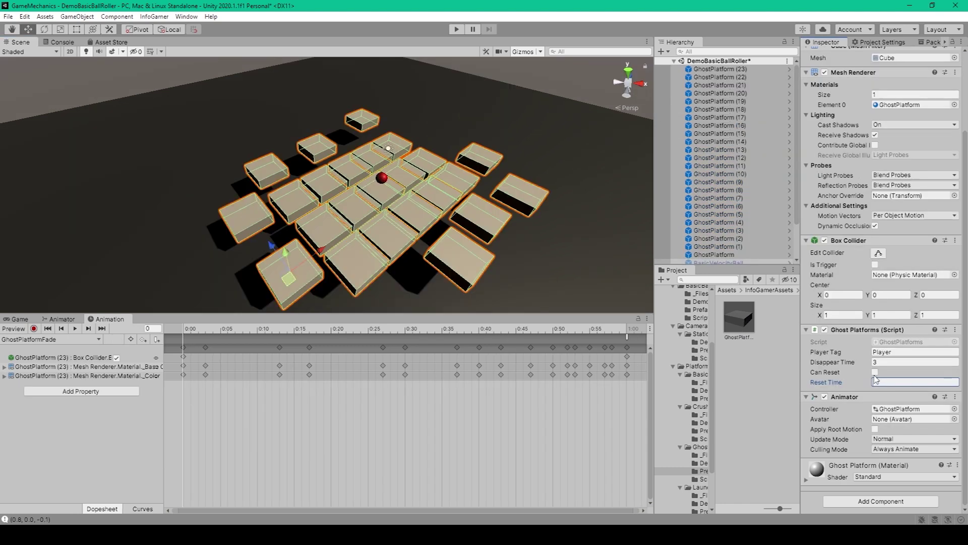
{"action": "left_click", "coordinate": [875, 373]}
{"action": "type", "text": "3"}
Step: Play the scene and roll the red ball across the ghost platforms to test their fading and resetting
{"action": "left_click", "coordinate": [457, 29]}
{"action": "key", "text": "d"}
{"action": "key", "text": "w"}
{"action": "key", "text": "a"}
{"action": "key", "text": "a"}
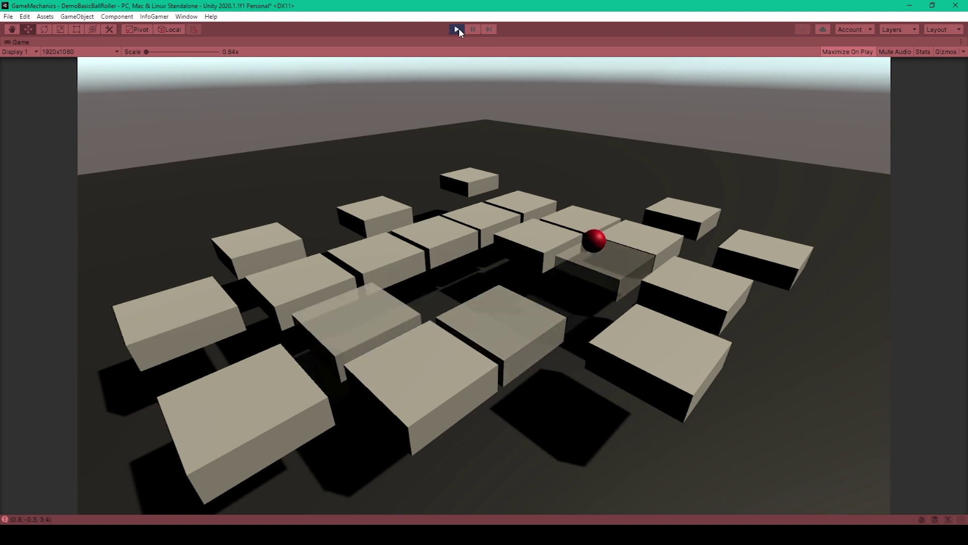
{"action": "key", "text": "Left"}
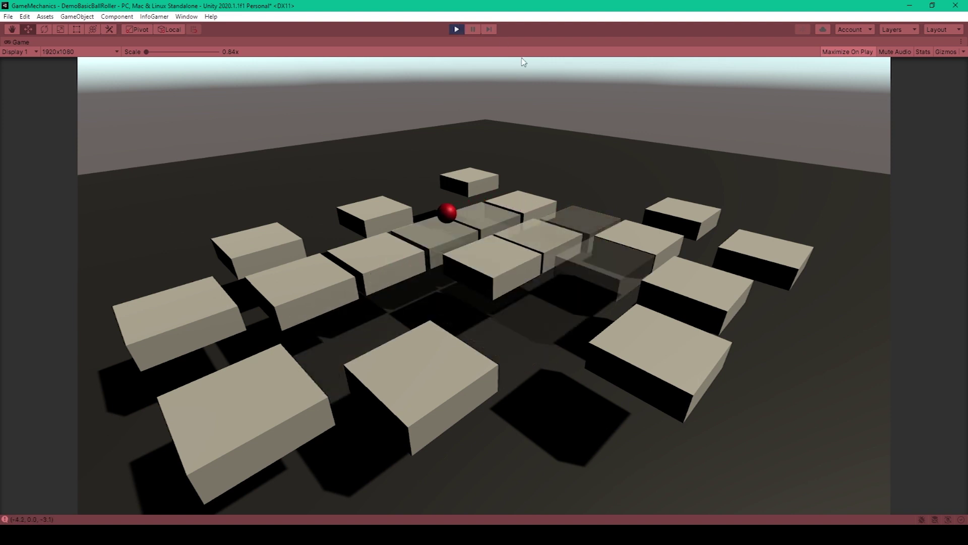
{"action": "key", "text": "w"}
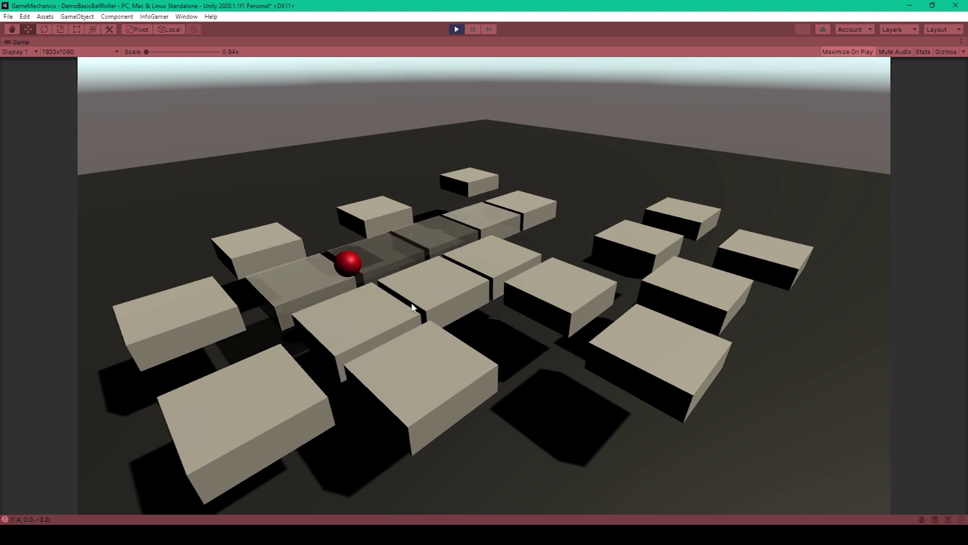
{"action": "key", "text": "s"}
{"action": "key", "text": "d"}
{"action": "key", "text": "Right"}
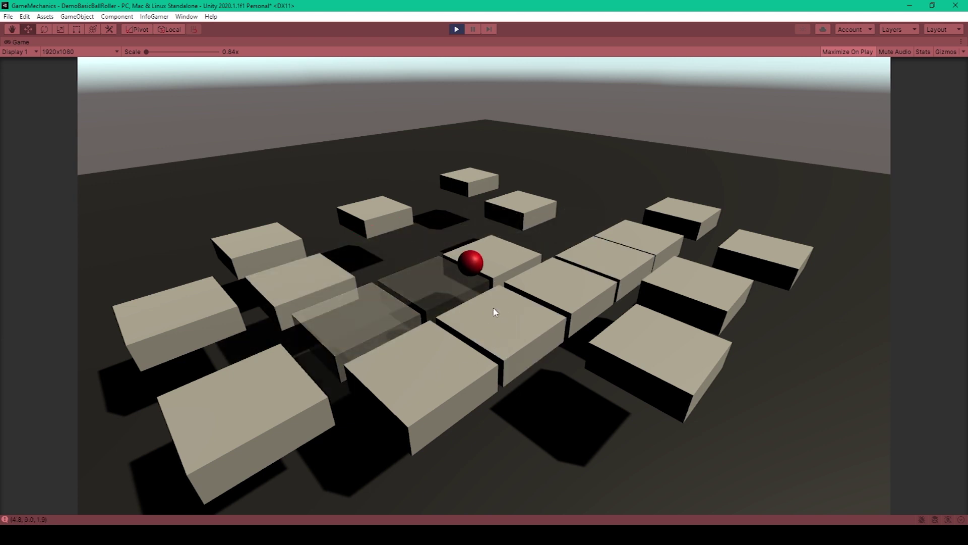
{"action": "key", "text": "Left"}
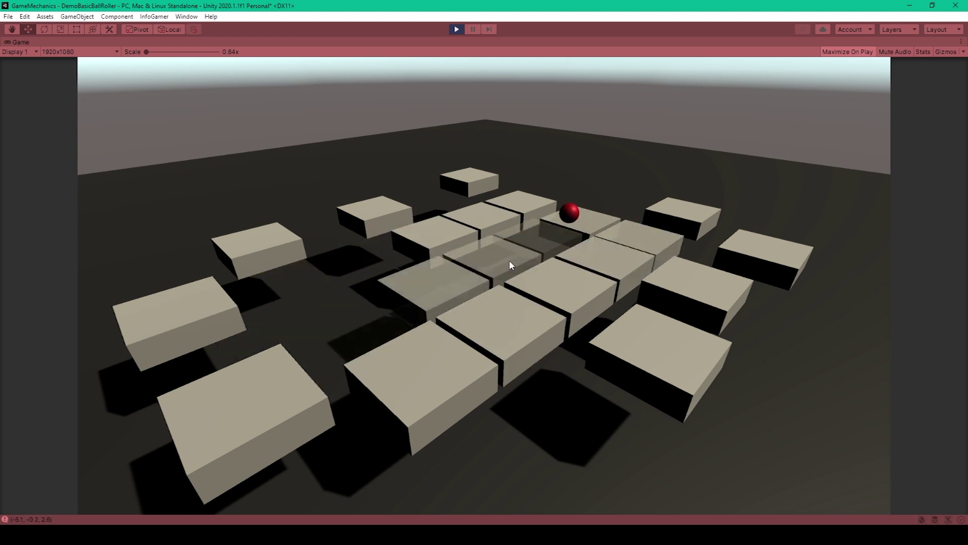
{"action": "key", "text": "s"}
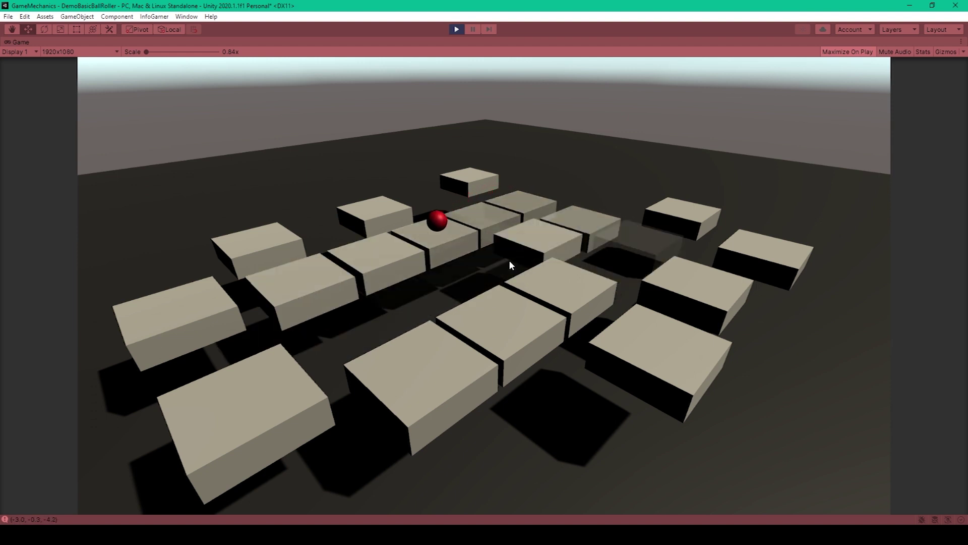
{"action": "key", "text": "d"}
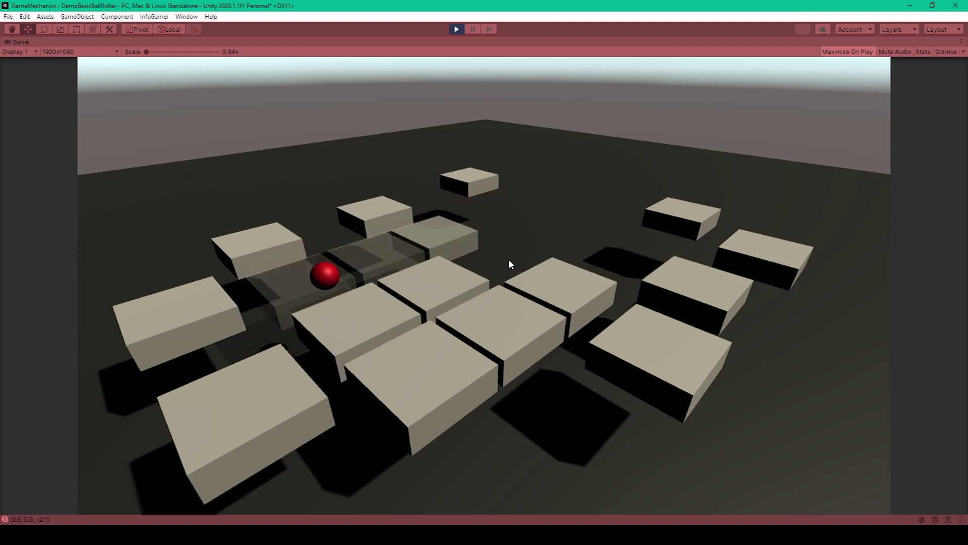
{"action": "key", "text": "s"}
{"action": "key", "text": "d"}
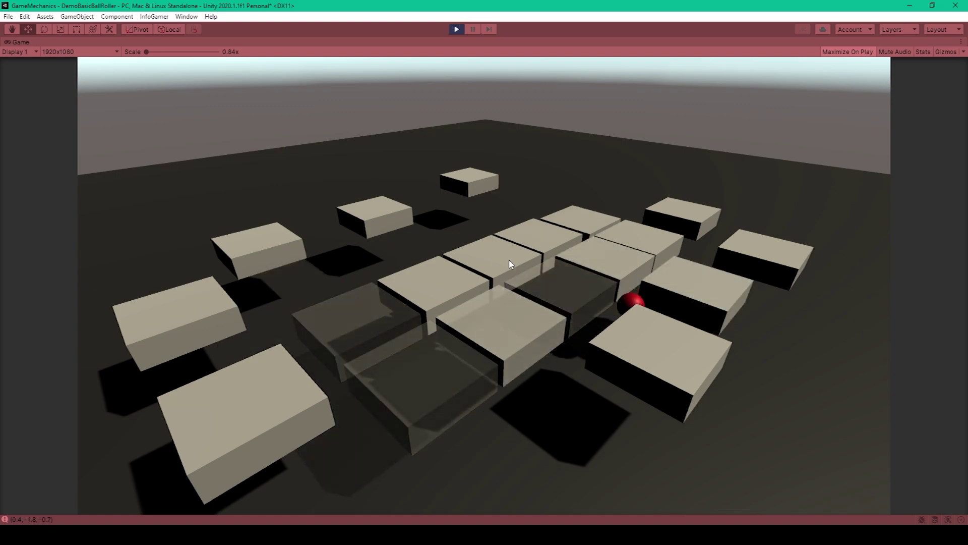